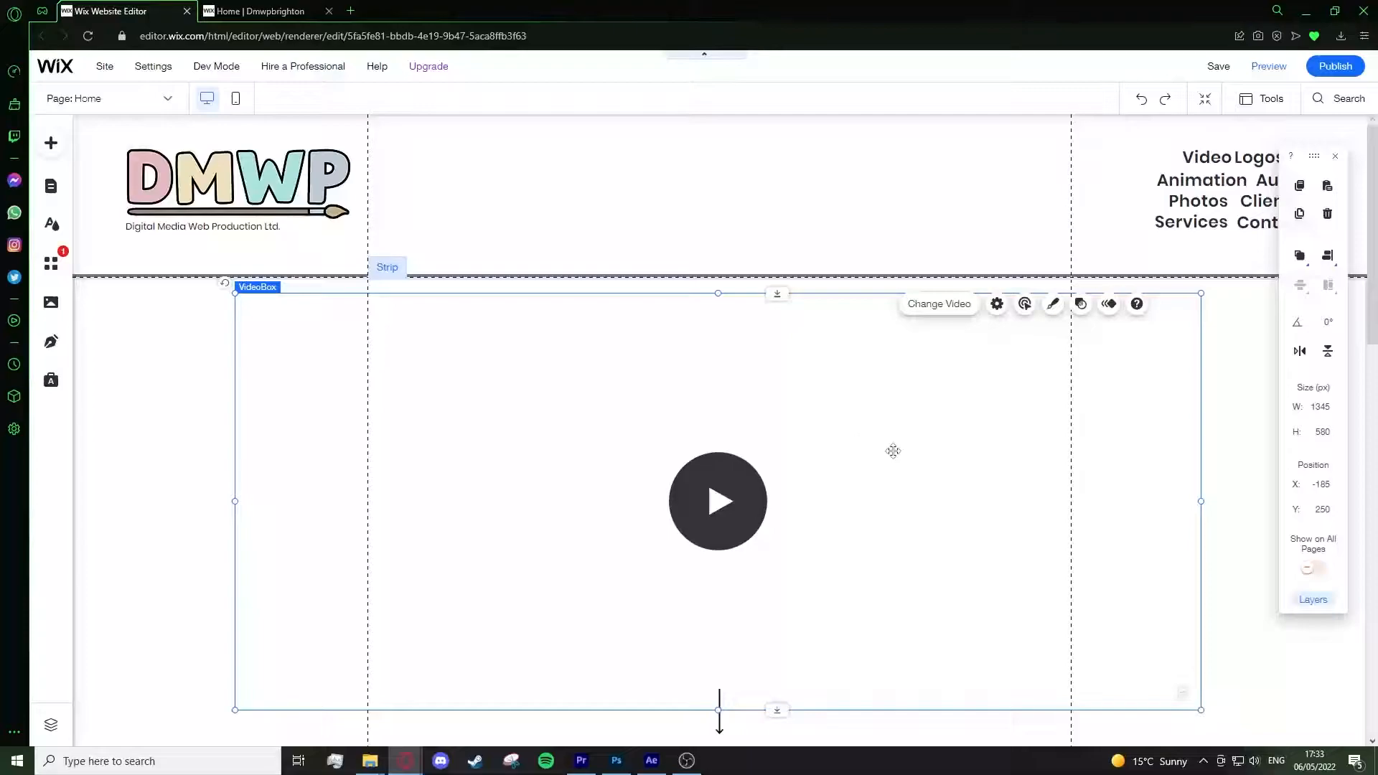
Open the home page VideoBox's playback behaviors and compare them with the video on the published site.
{"action": "left_click", "coordinate": [1026, 305]}
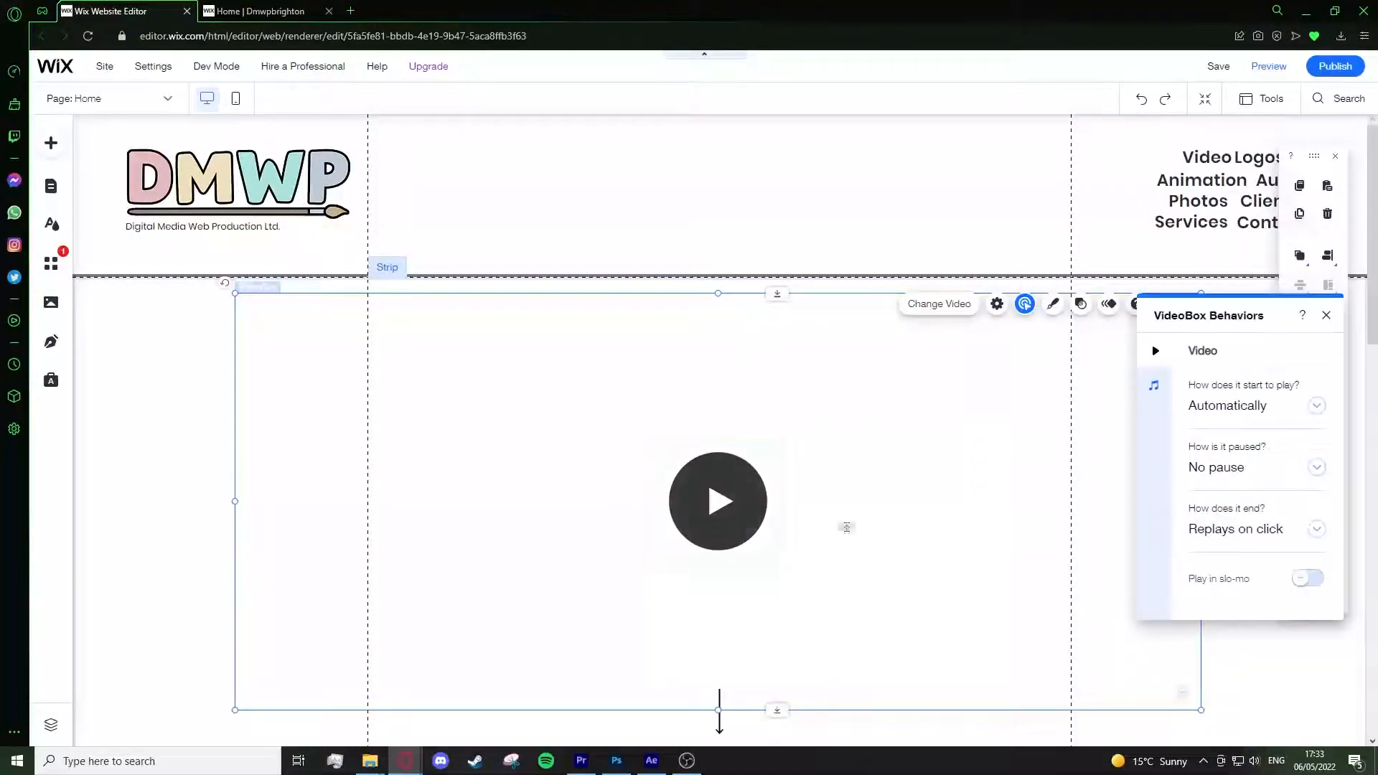
{"action": "left_click", "coordinate": [297, 9]}
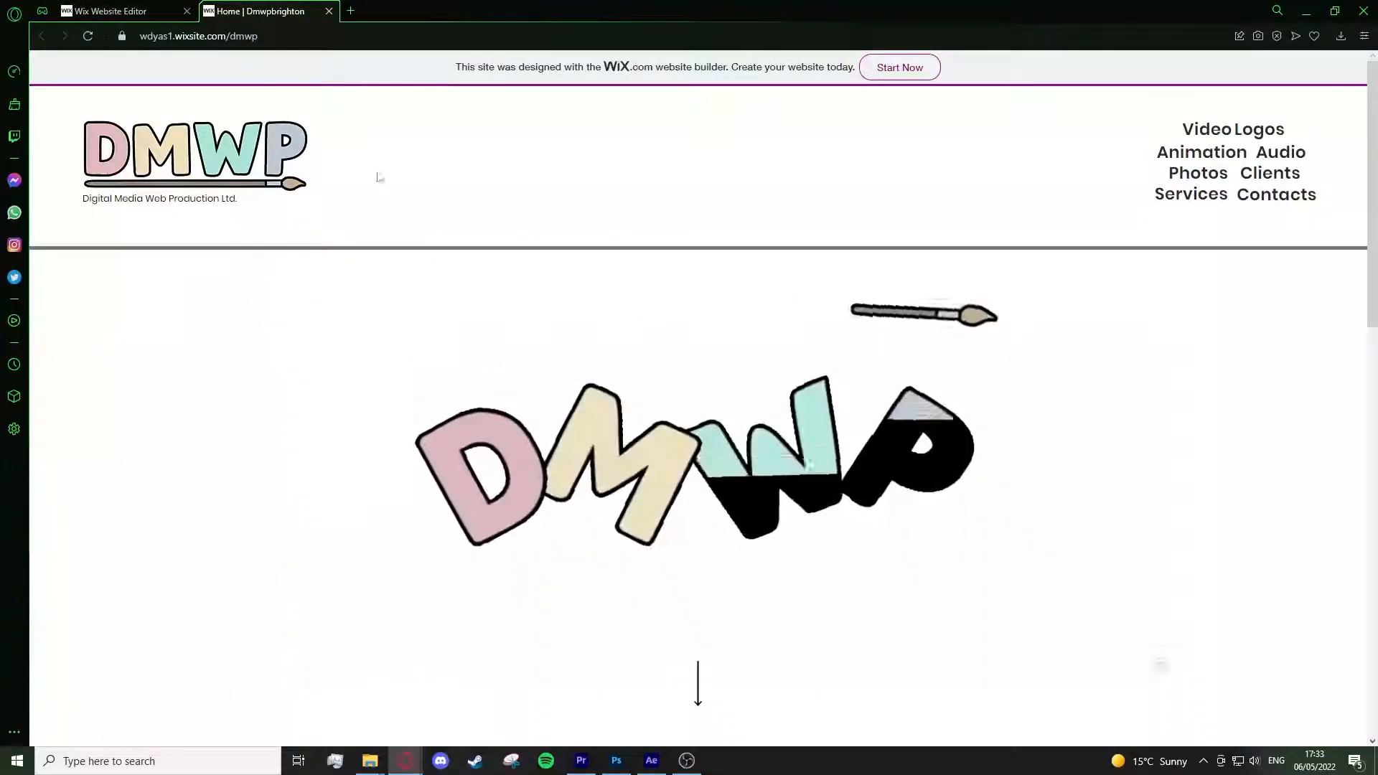
{"action": "left_click", "coordinate": [106, 9]}
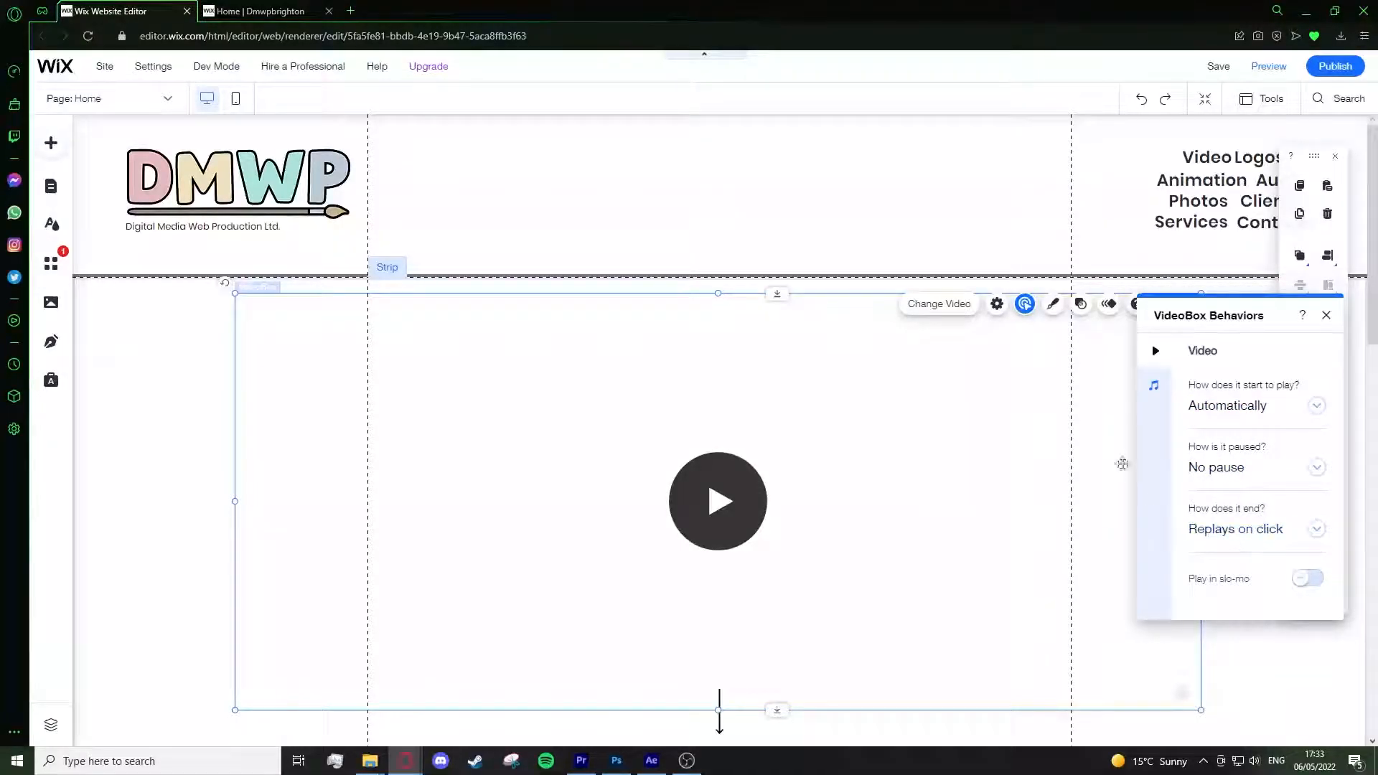
{"action": "left_click", "coordinate": [261, 13]}
{"action": "left_click", "coordinate": [166, 10]}
Open the Contact page in both the editor and the published site, and show the editor's Google map location settings.
{"action": "left_click", "coordinate": [108, 98]}
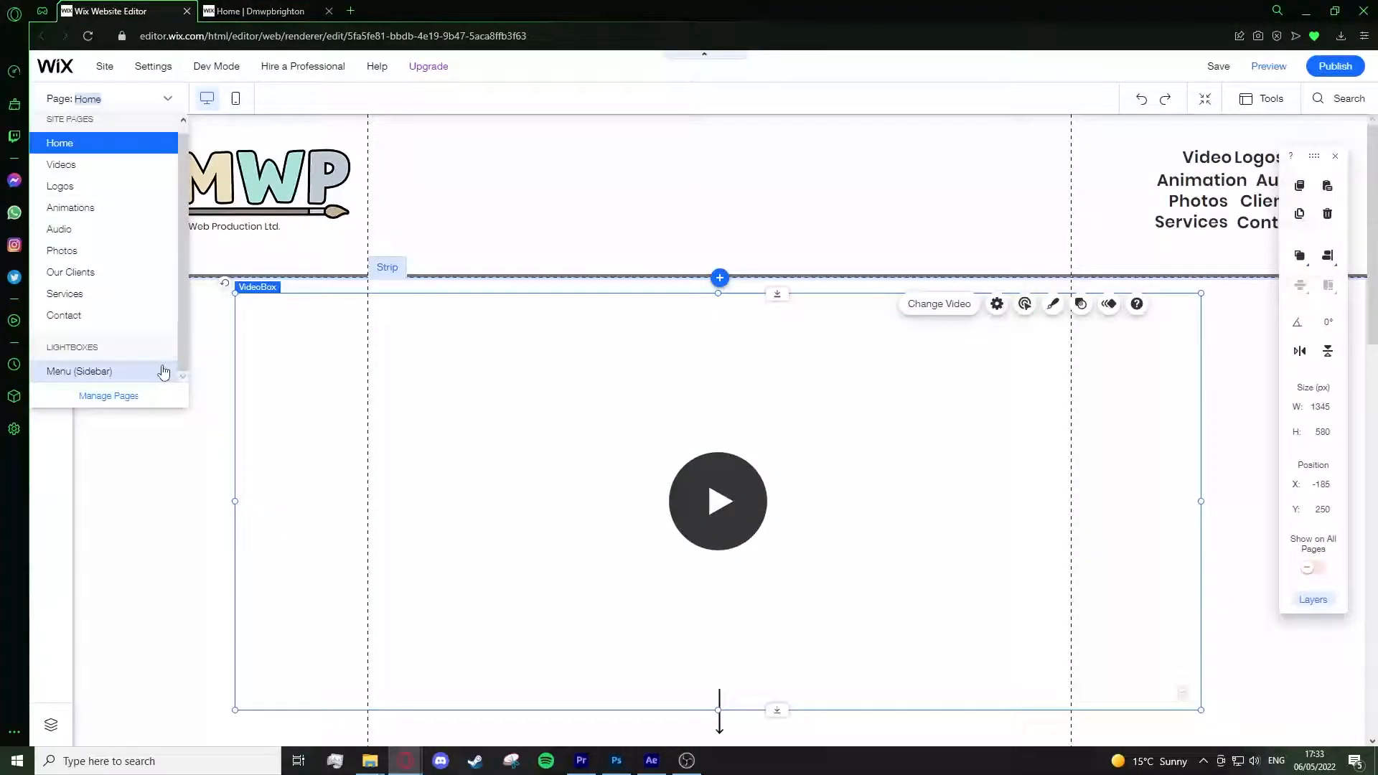
{"action": "left_click", "coordinate": [101, 315]}
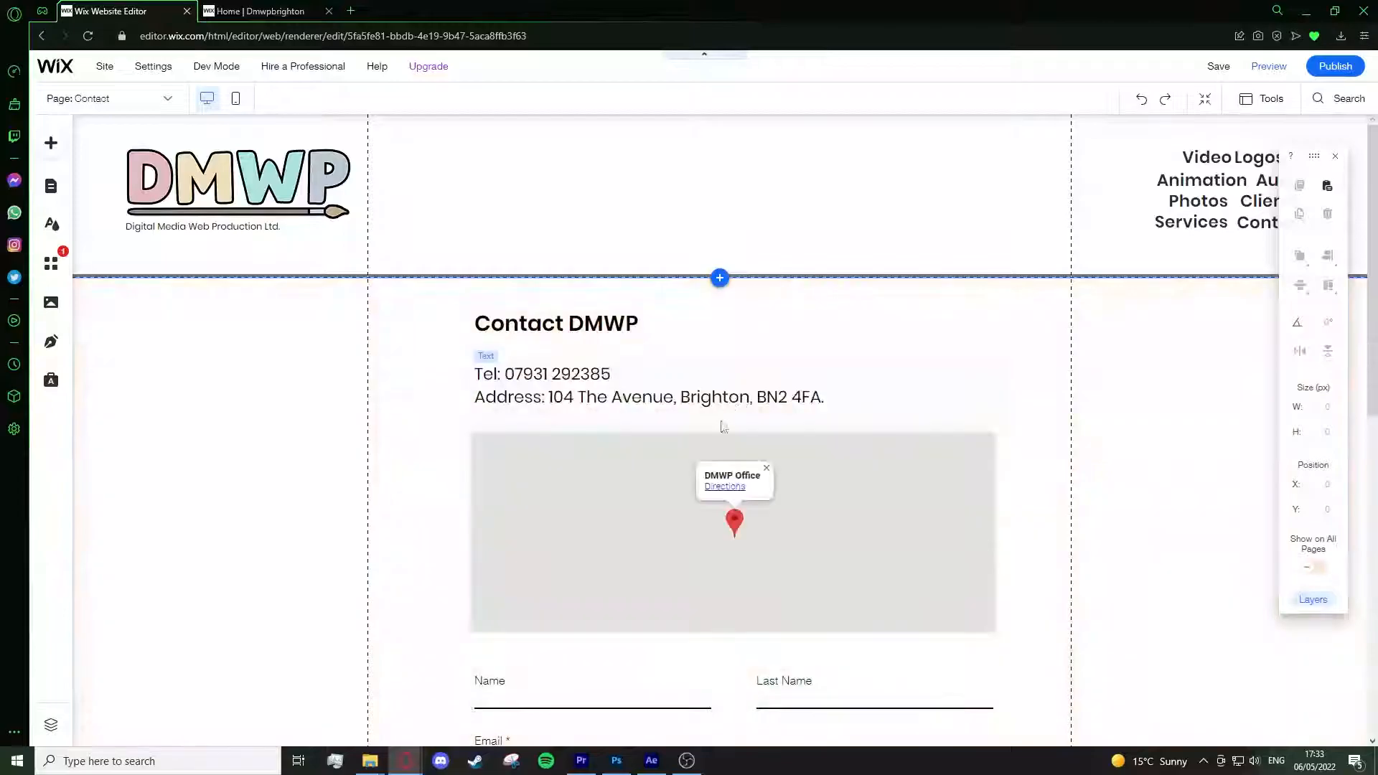
{"action": "left_click", "coordinate": [787, 565]}
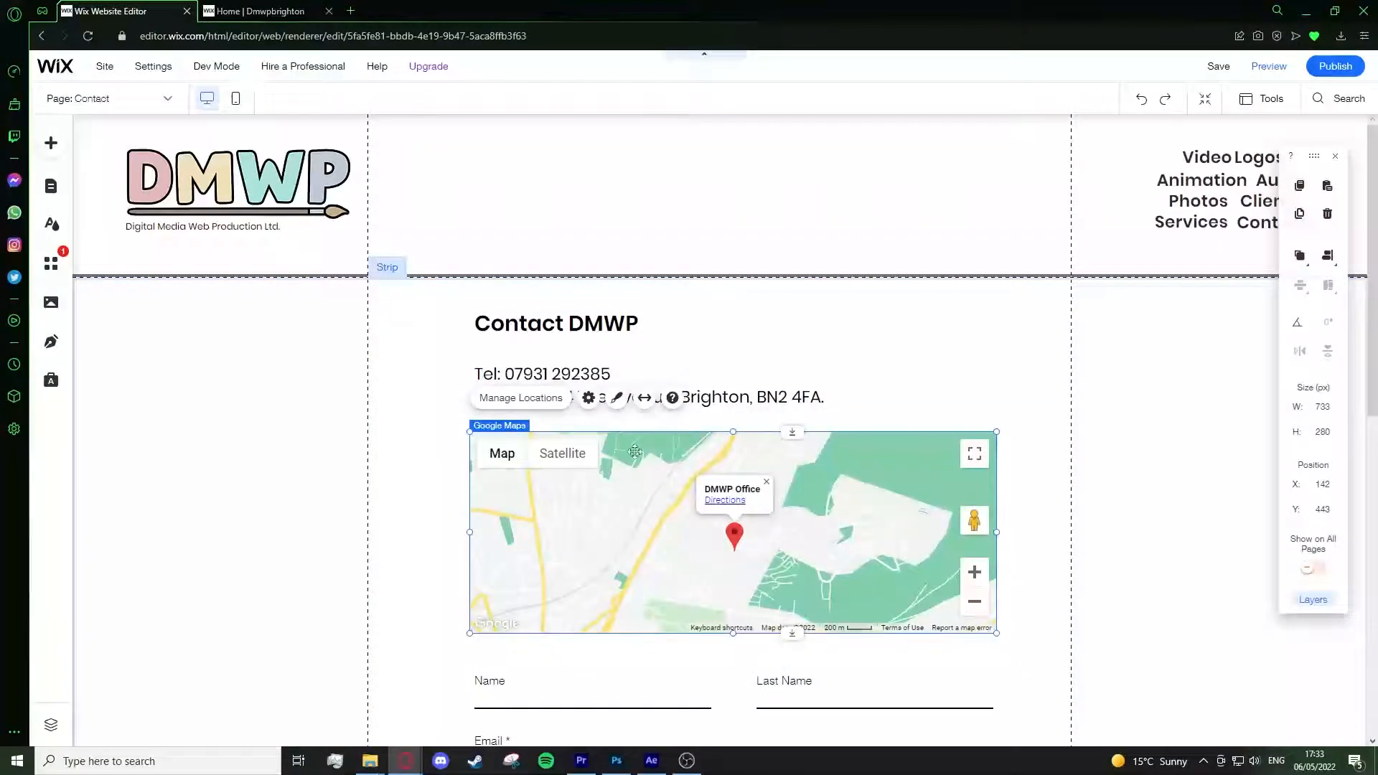
{"action": "left_click", "coordinate": [261, 11]}
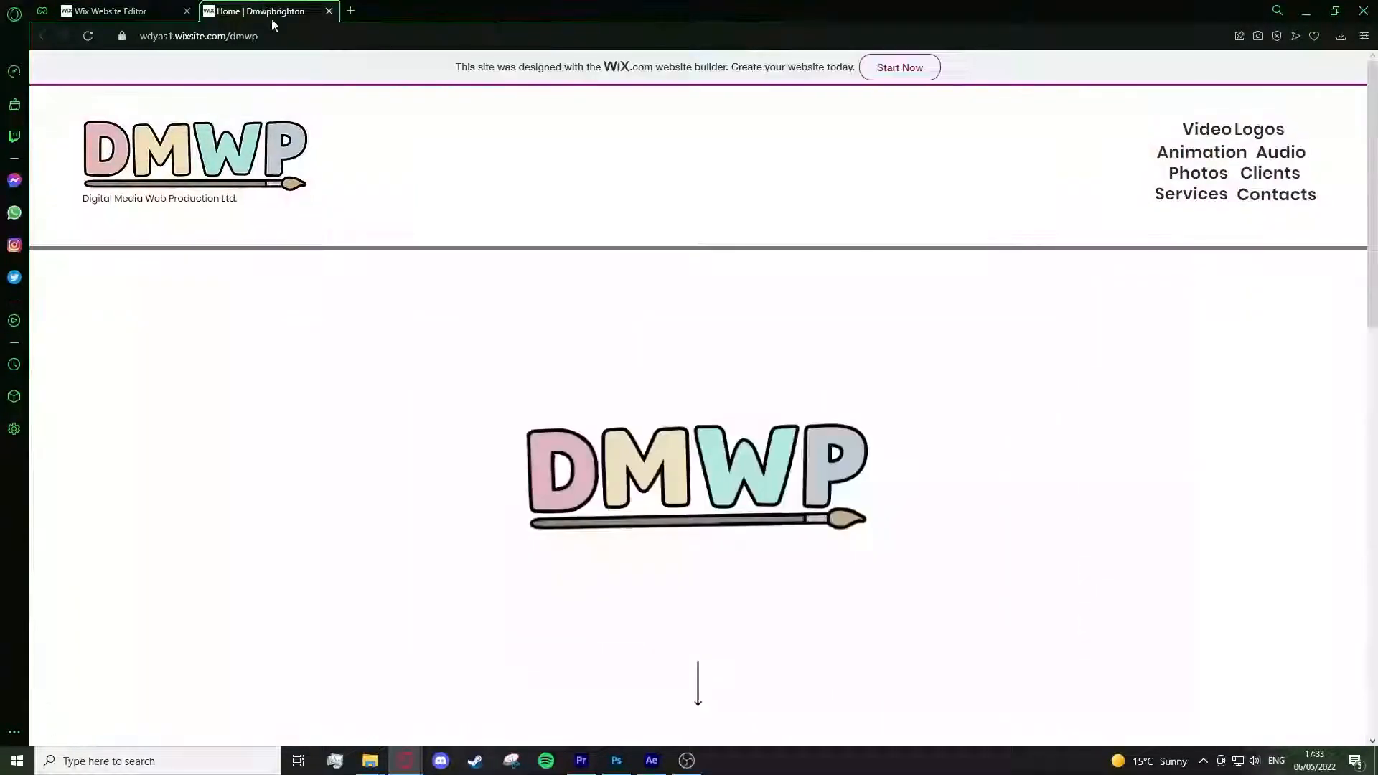
{"action": "left_click", "coordinate": [1243, 196]}
{"action": "left_click", "coordinate": [110, 11]}
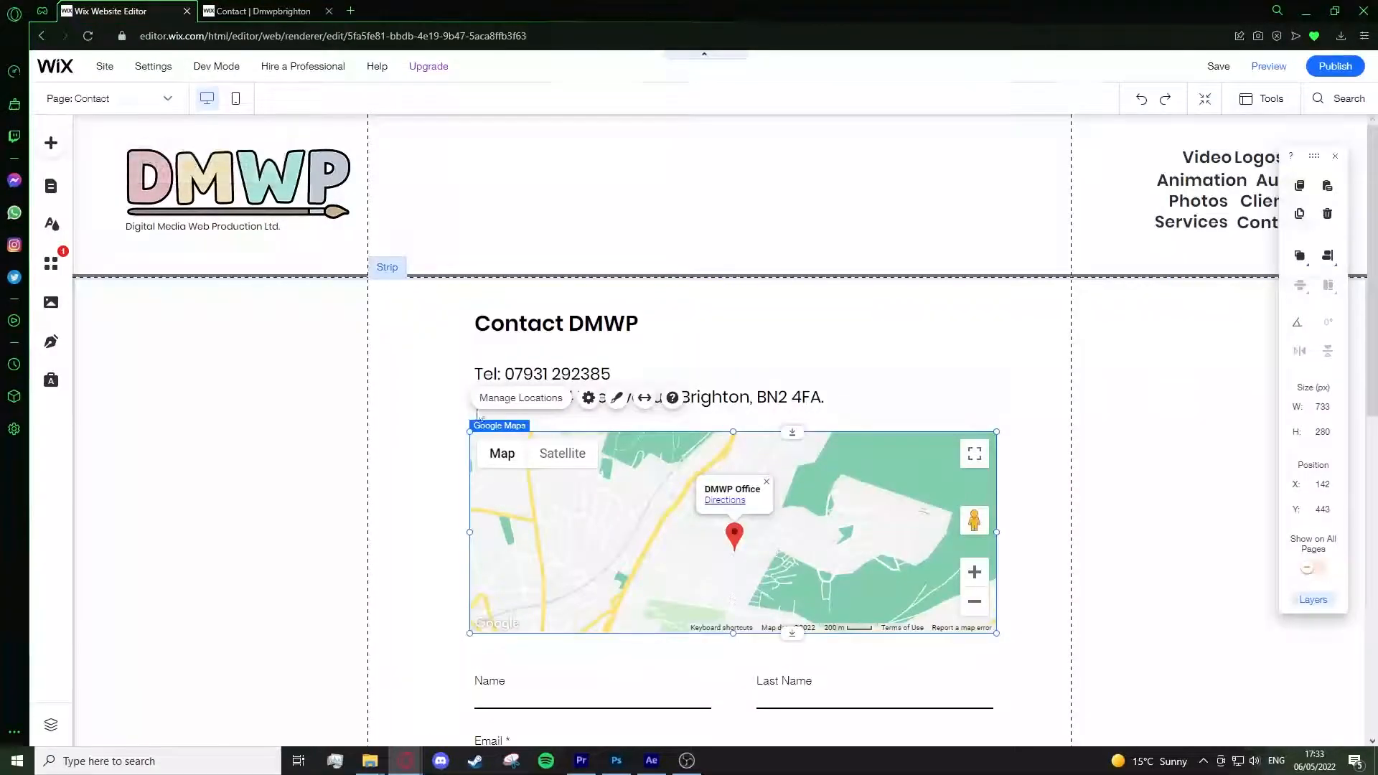
{"action": "left_click", "coordinate": [520, 397]}
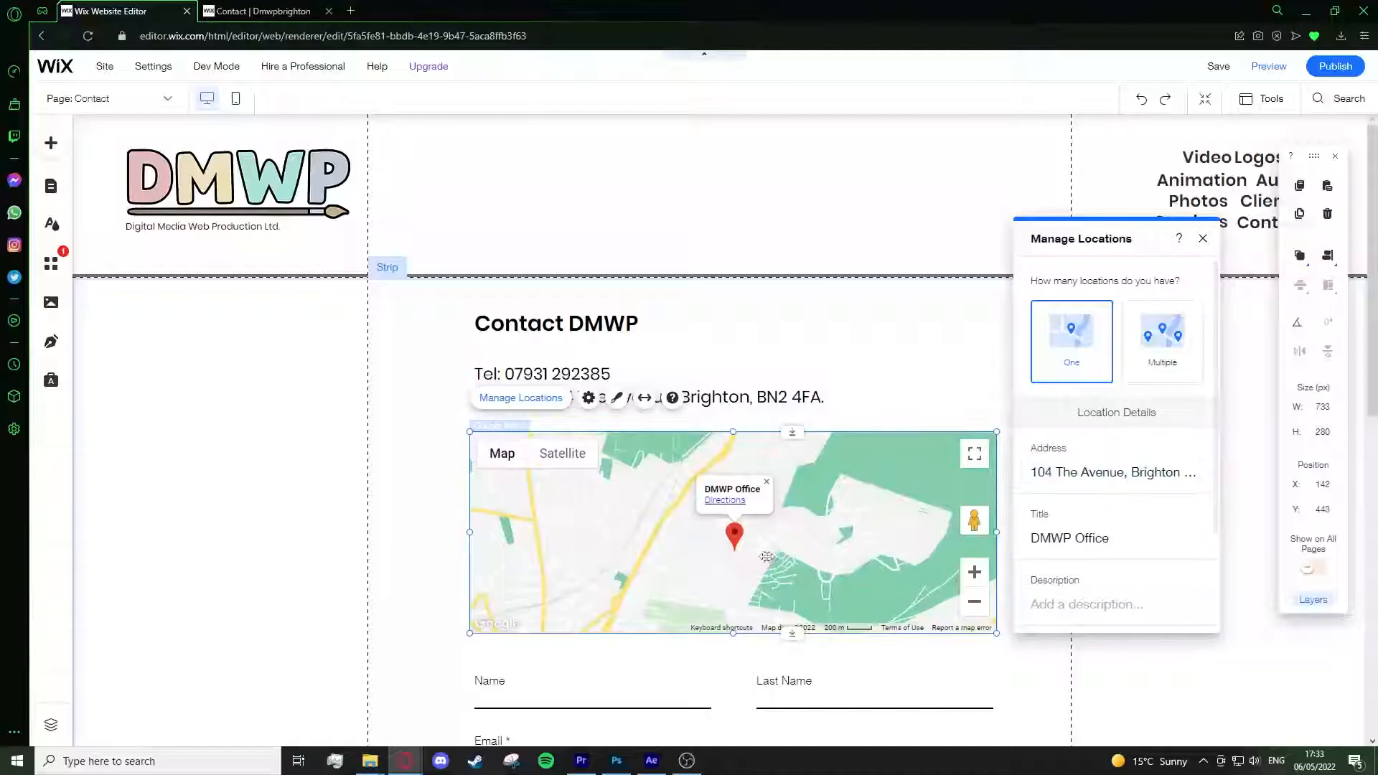
Switch to the published Contact page, pan its map and look over the contact form.
{"action": "key", "text": "ctrl+Tab"}
{"action": "left_click_drag", "start_coordinate": [789, 449], "coordinate": [725, 495]}
{"action": "scroll", "coordinate": [846, 485], "scroll_direction": "down", "scroll_amount": 1}
{"action": "scroll", "coordinate": [845, 485], "scroll_direction": "down", "scroll_amount": 3}
{"action": "scroll", "coordinate": [821, 428], "scroll_direction": "up", "scroll_amount": 2}
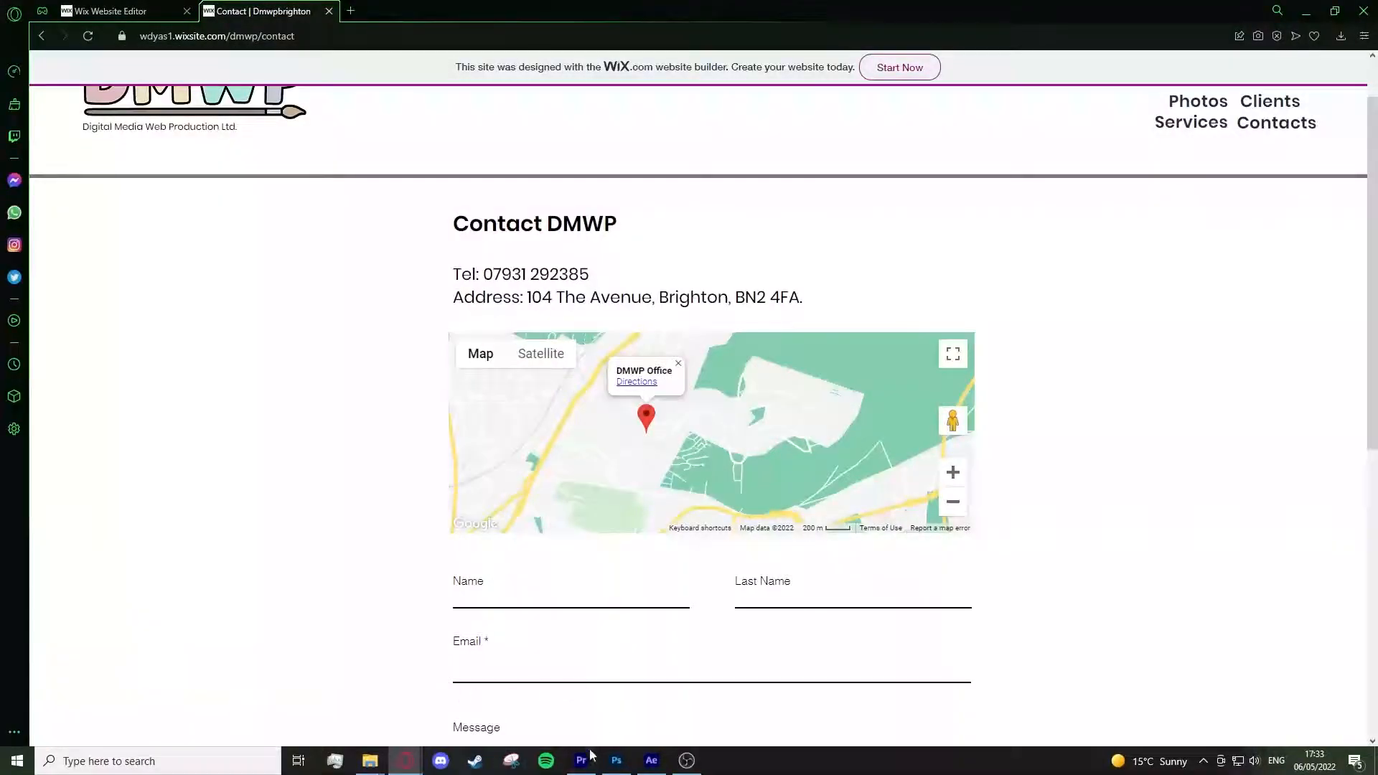
Switch to Premiere Pro and bring up the 3_3-DV PAL sequence of the golf clip project.
{"action": "left_click", "coordinate": [583, 760]}
{"action": "left_click_drag", "start_coordinate": [845, 497], "coordinate": [821, 497]}
{"action": "left_click", "coordinate": [1291, 462]}
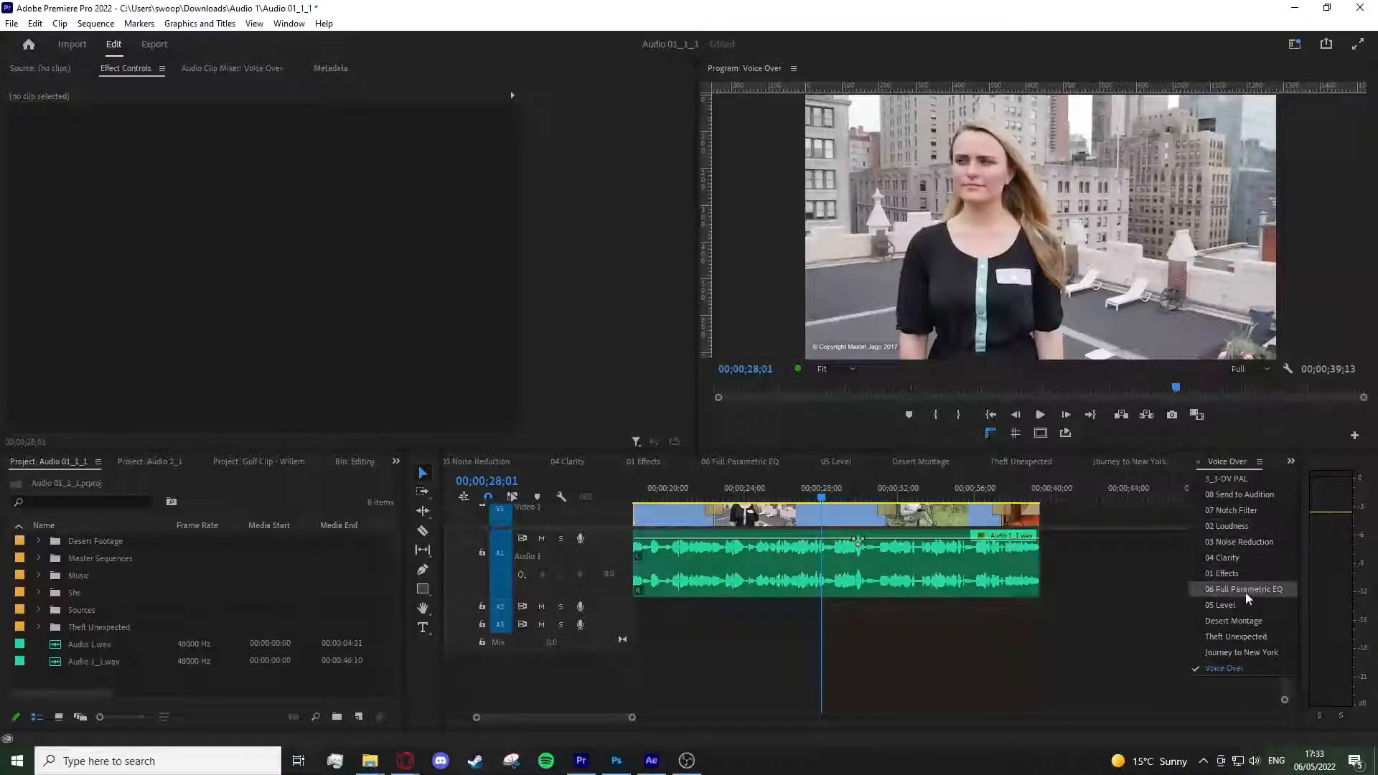
{"action": "left_click", "coordinate": [1227, 479]}
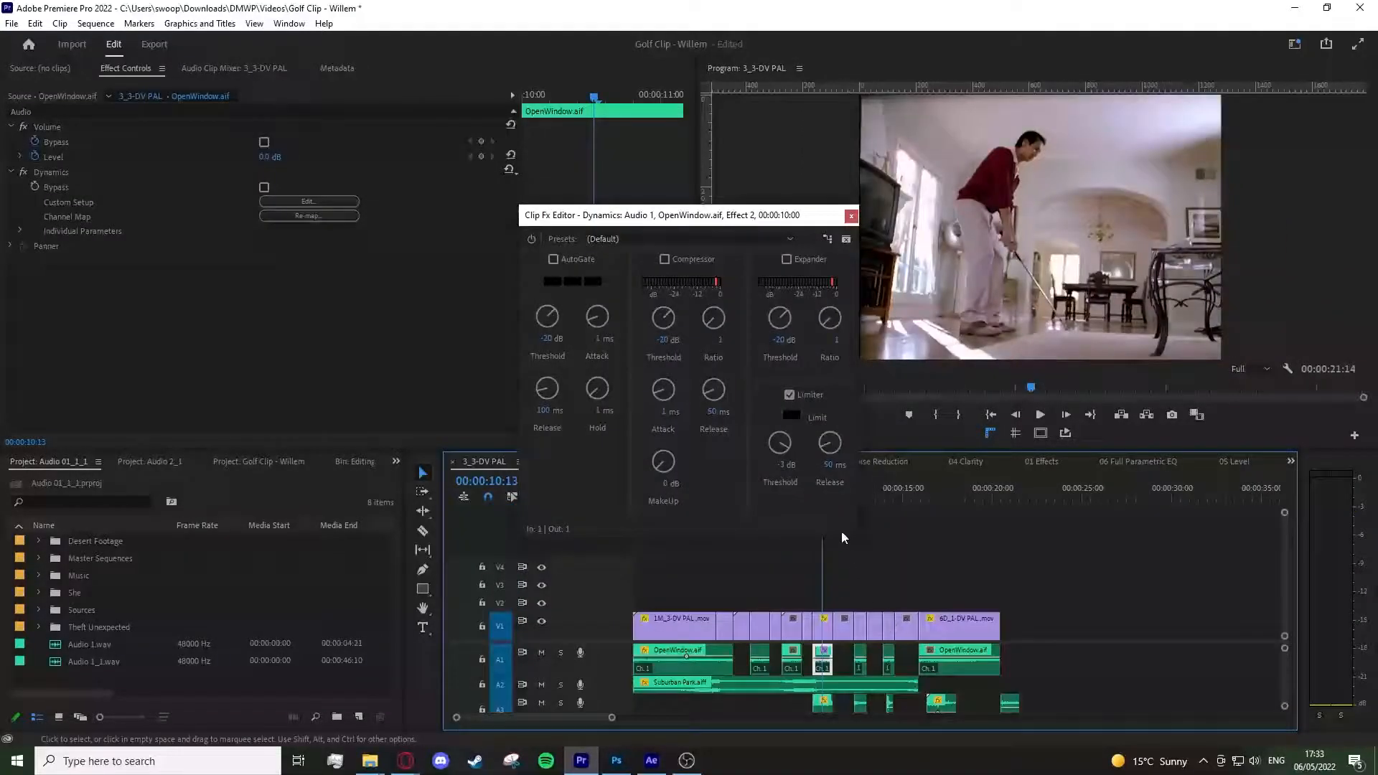
Select the golfer video clip at about 00:00:10:08, inspect its speed and duration settings, and close them without changes.
{"action": "left_click_drag", "start_coordinate": [790, 215], "coordinate": [444, 161]}
{"action": "left_click", "coordinate": [818, 500]}
{"action": "left_click_drag", "start_coordinate": [819, 500], "coordinate": [820, 500]}
{"action": "left_click", "coordinate": [824, 624]}
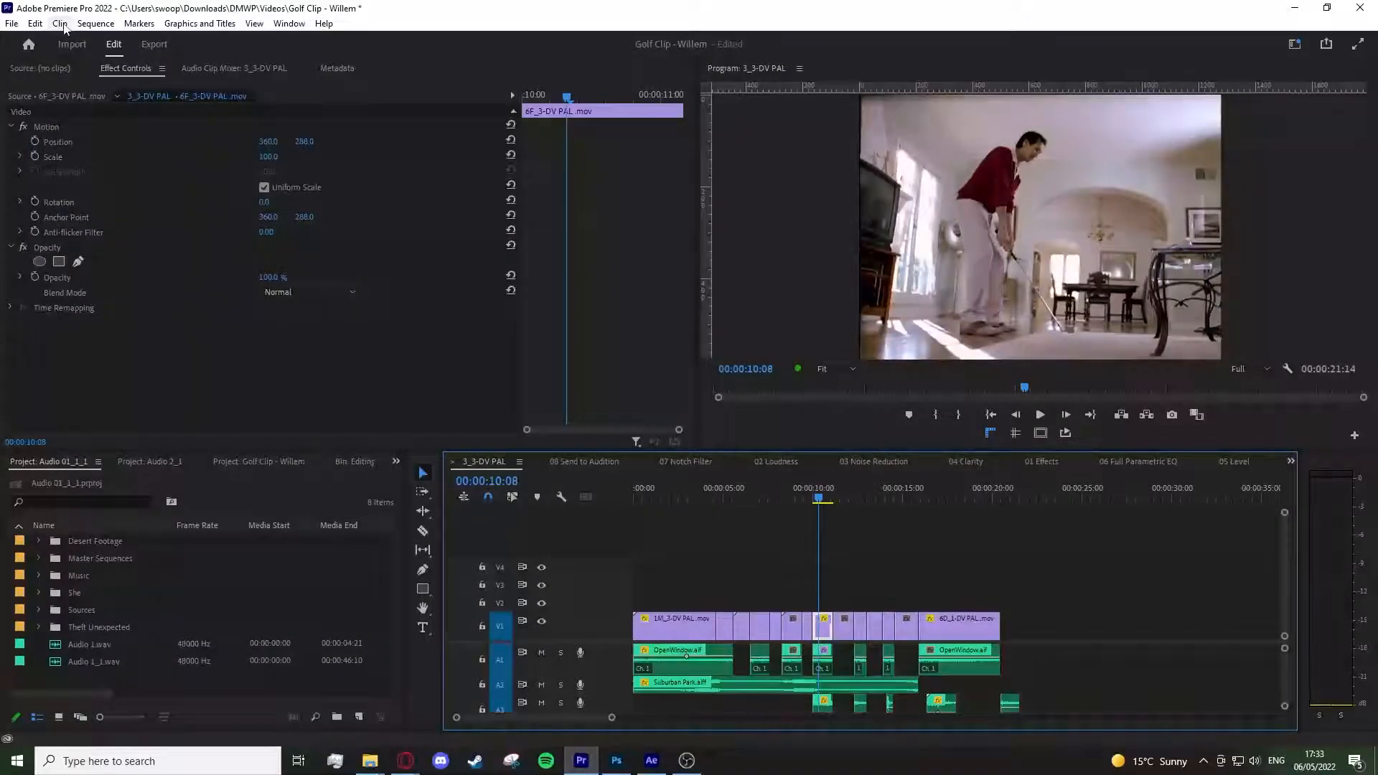
{"action": "left_click", "coordinate": [60, 24]}
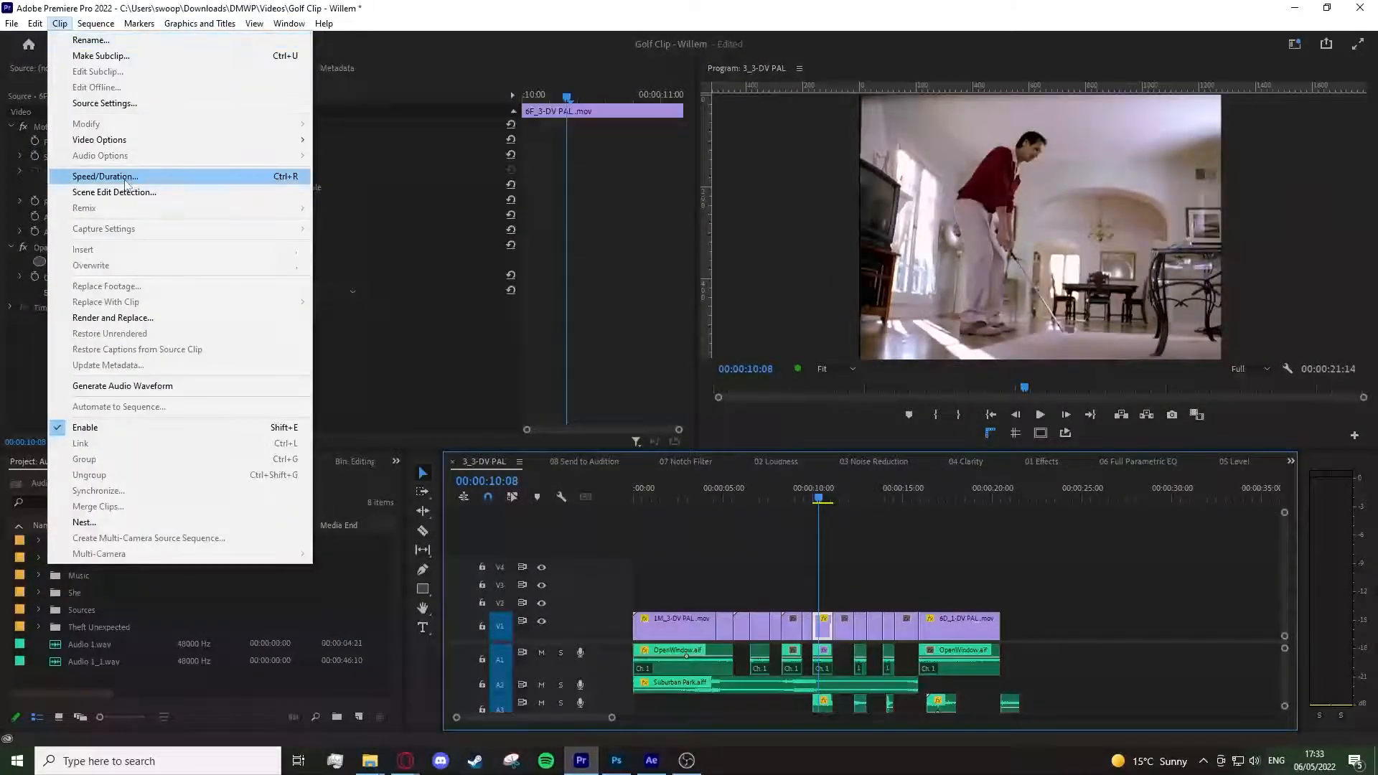
{"action": "left_click", "coordinate": [105, 177]}
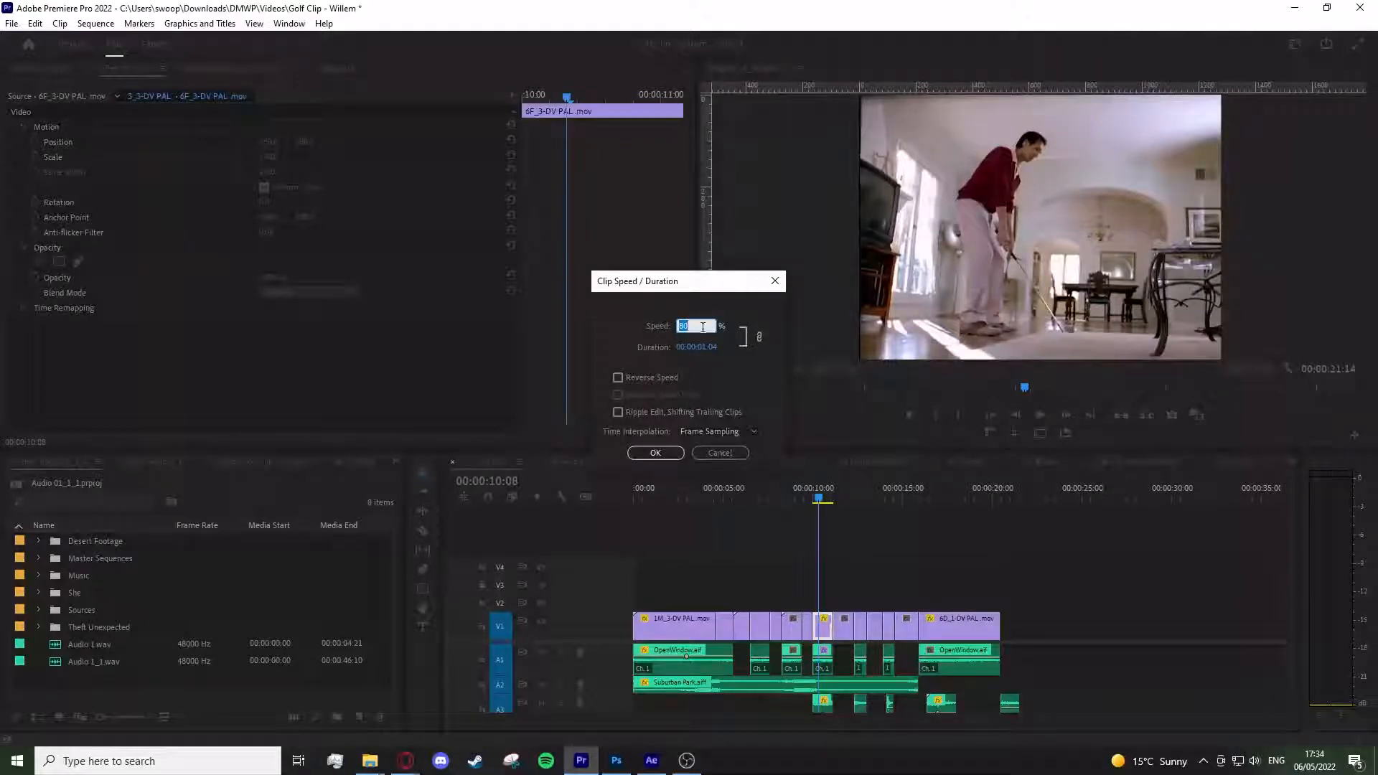
{"action": "left_click", "coordinate": [775, 282]}
Play the golfer shot and inspect the Dynamics effect editor of the OpenWindow.aif audio clip beneath it.
{"action": "left_click_drag", "start_coordinate": [822, 500], "coordinate": [819, 501]}
{"action": "key", "text": "space"}
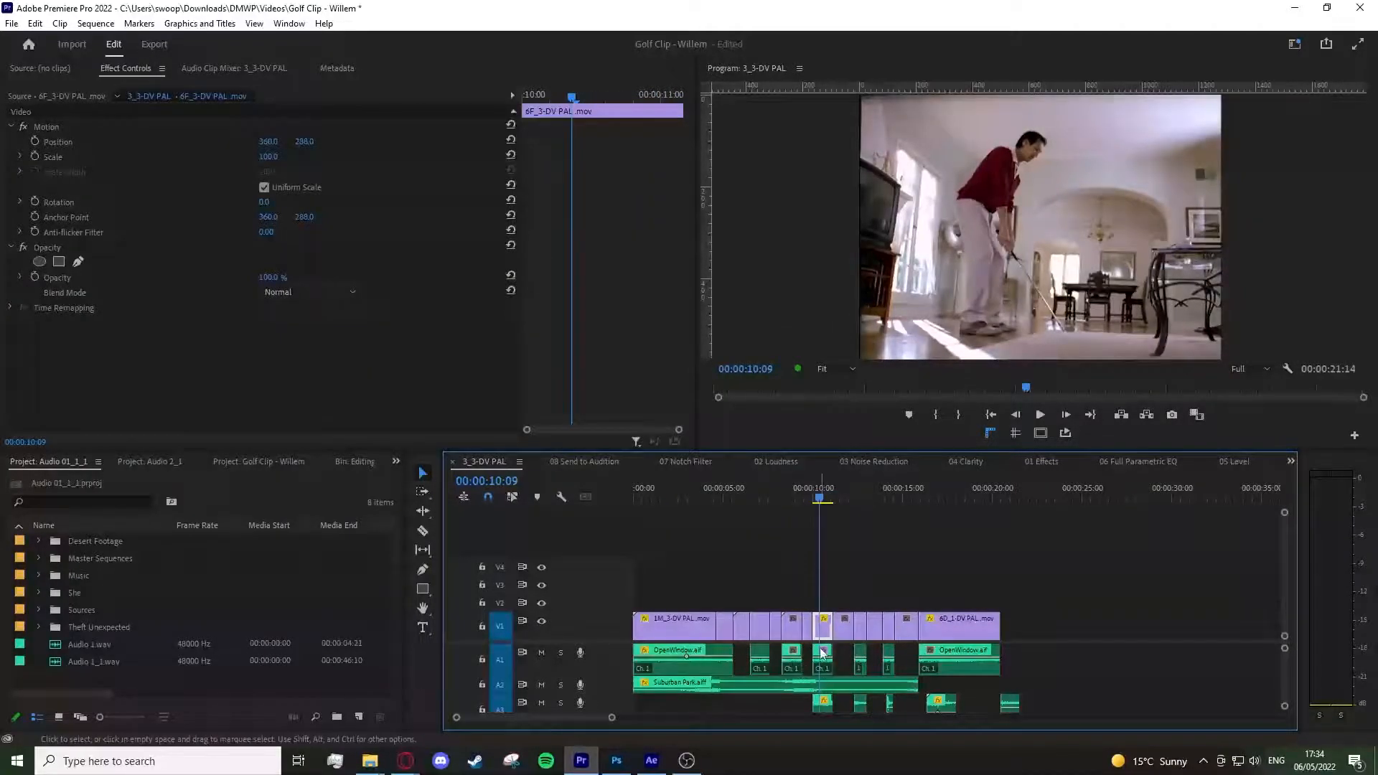
{"action": "left_click", "coordinate": [822, 652]}
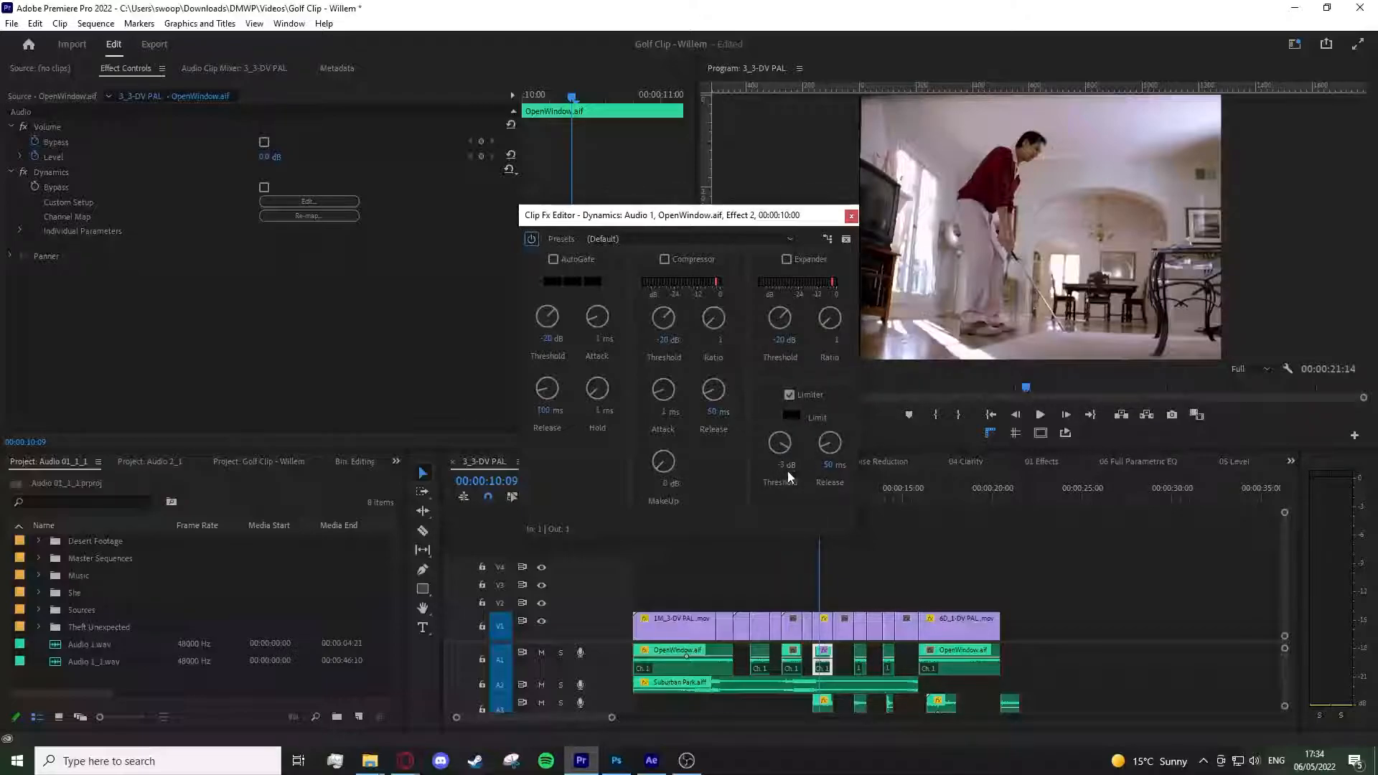
{"action": "left_click_drag", "start_coordinate": [772, 218], "coordinate": [662, 125]}
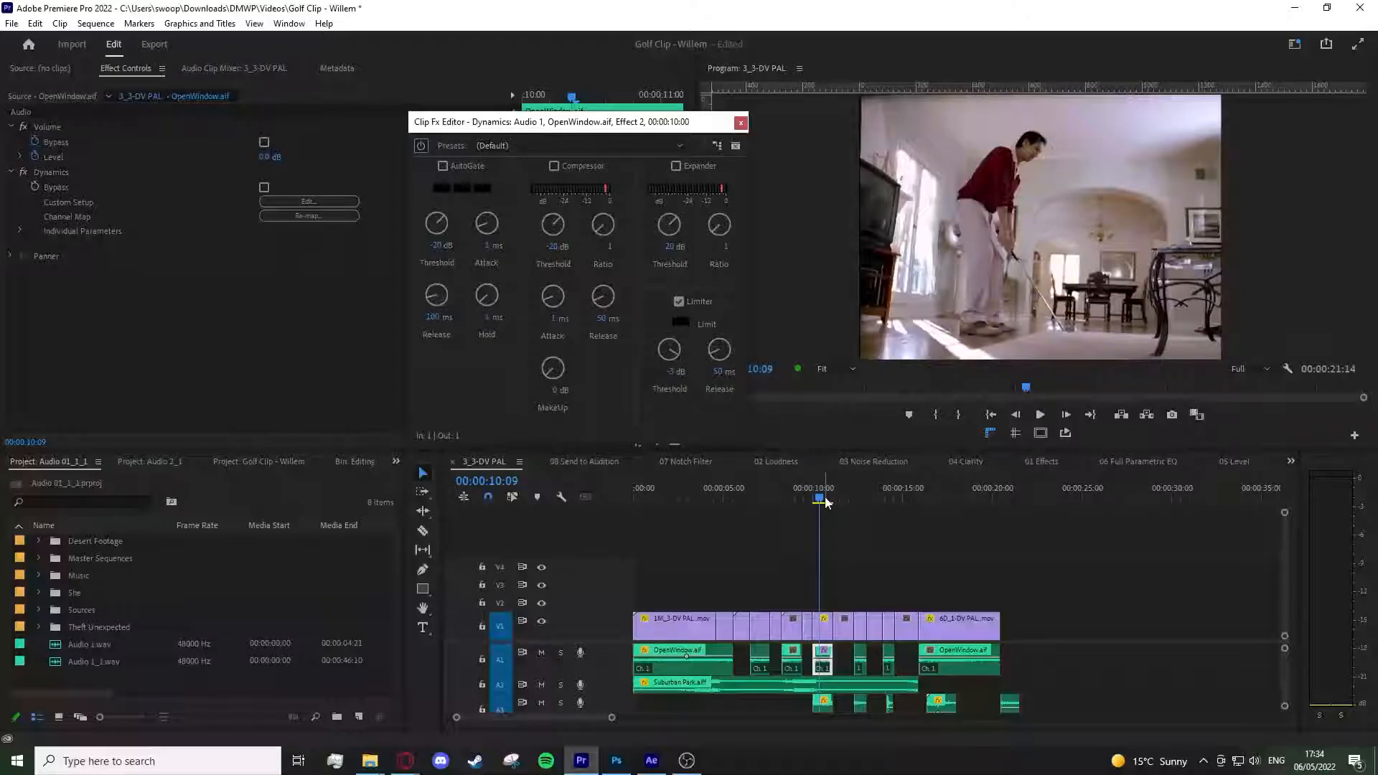
Switch to Photoshop and examine the separate dot and line layers of the purple network logo in Website Logos.psd.
{"action": "mouse_move", "coordinate": [413, 765]}
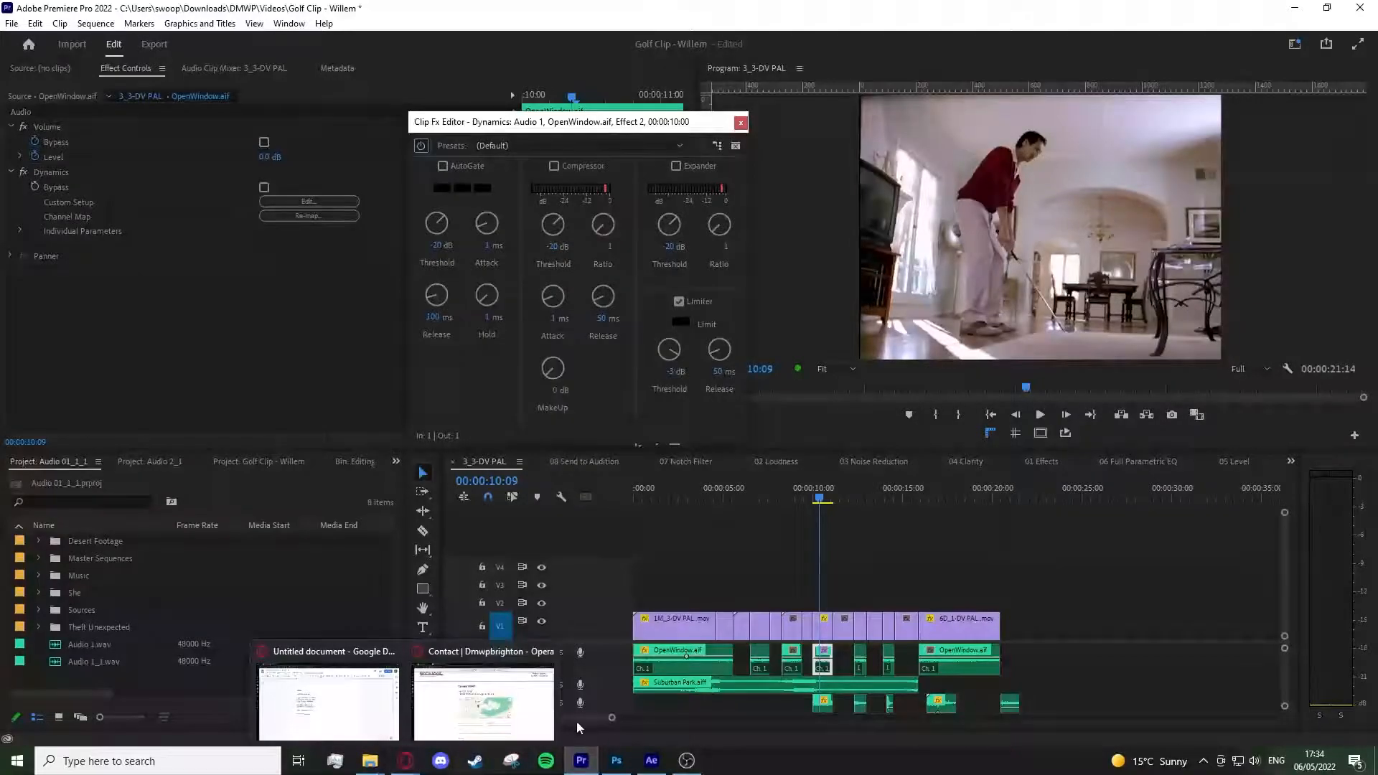
{"action": "left_click", "coordinate": [614, 761]}
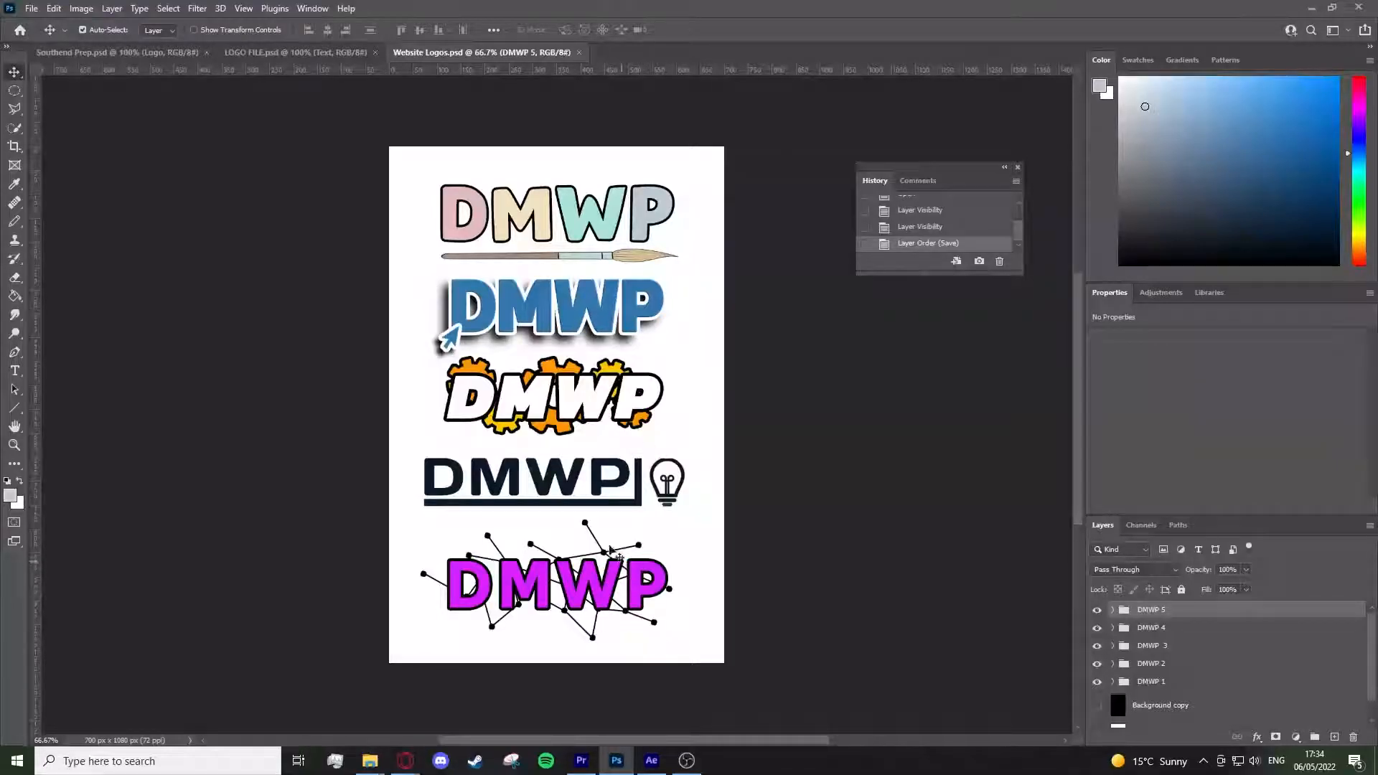
{"action": "left_click", "coordinate": [585, 525]}
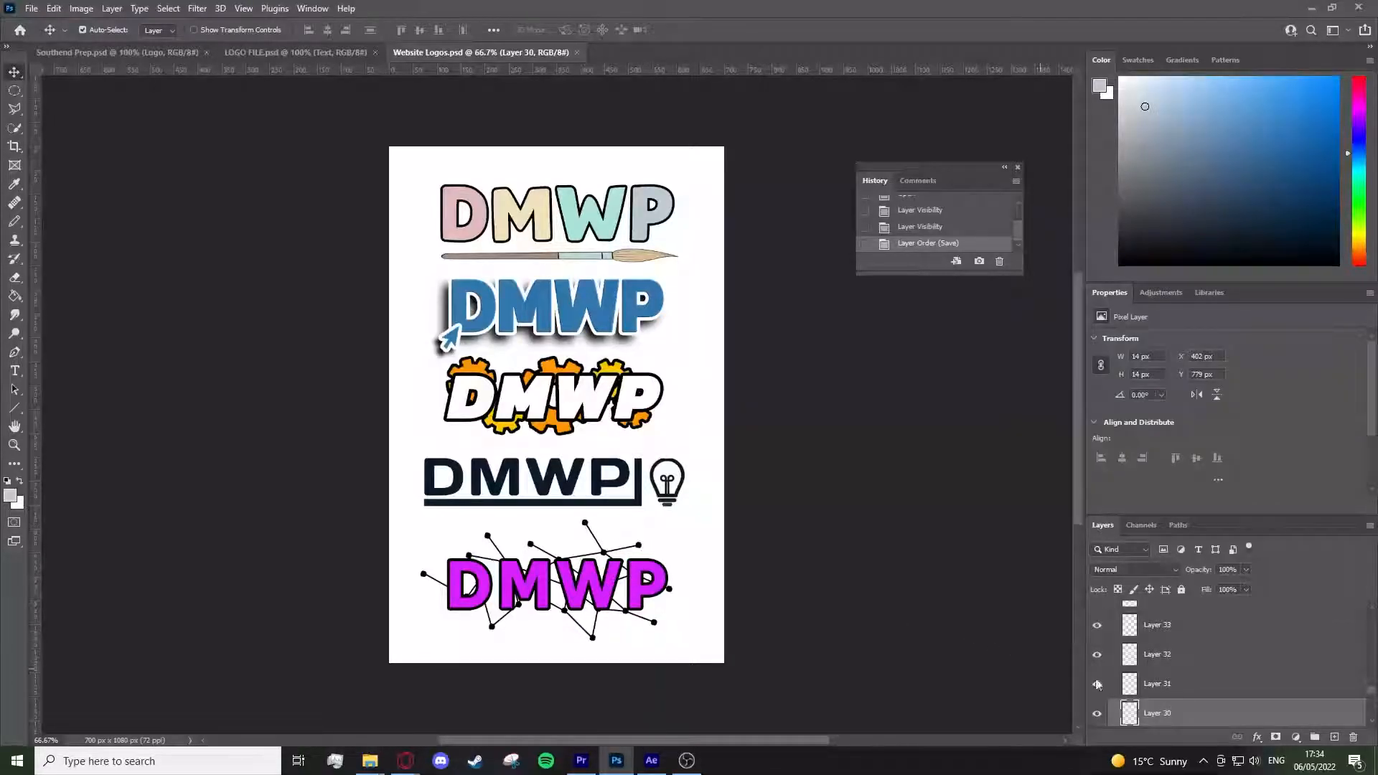
{"action": "scroll", "coordinate": [1203, 703], "scroll_direction": "up", "scroll_amount": 5}
{"action": "scroll", "coordinate": [1164, 646], "scroll_direction": "up", "scroll_amount": 3}
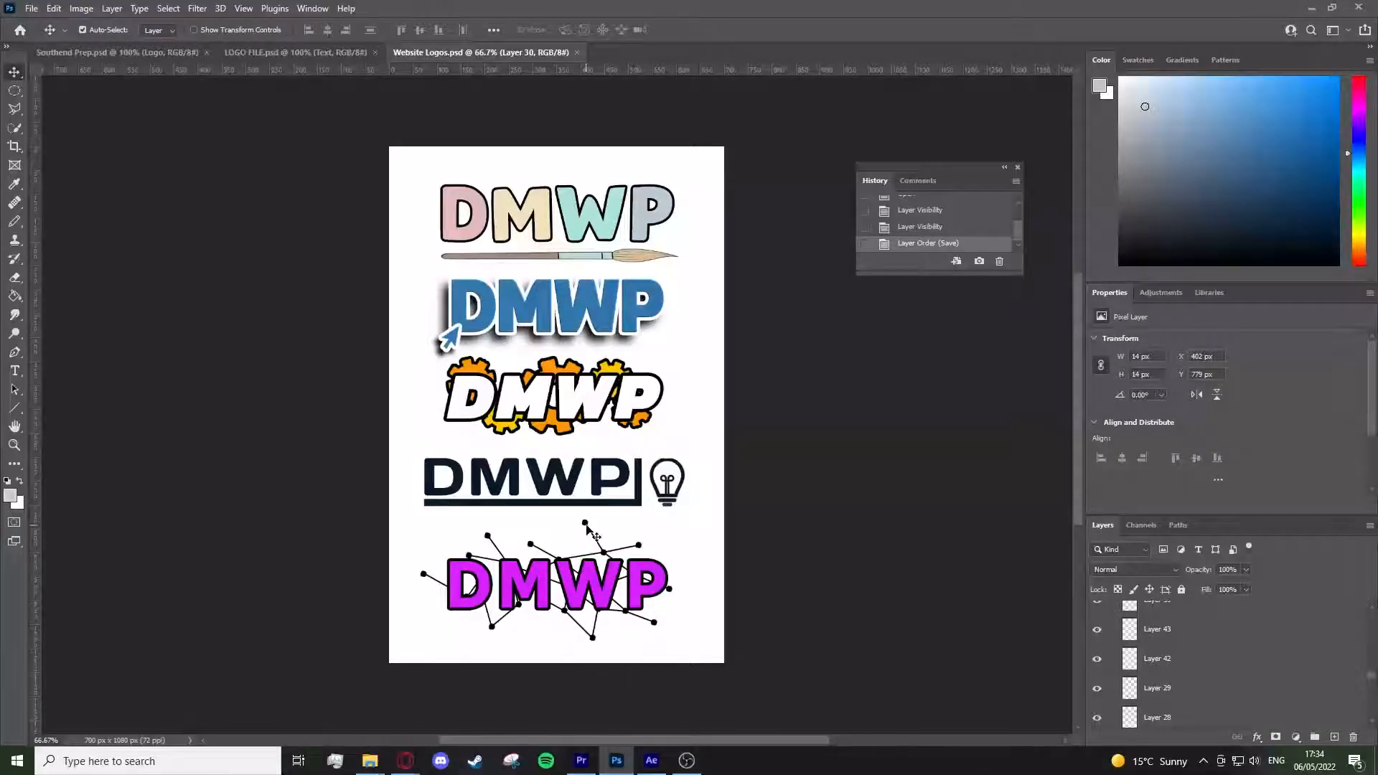
Select the light bulb layer of the fourth logo and the paintbrush layer of the first logo to examine them.
{"action": "left_click", "coordinate": [667, 479]}
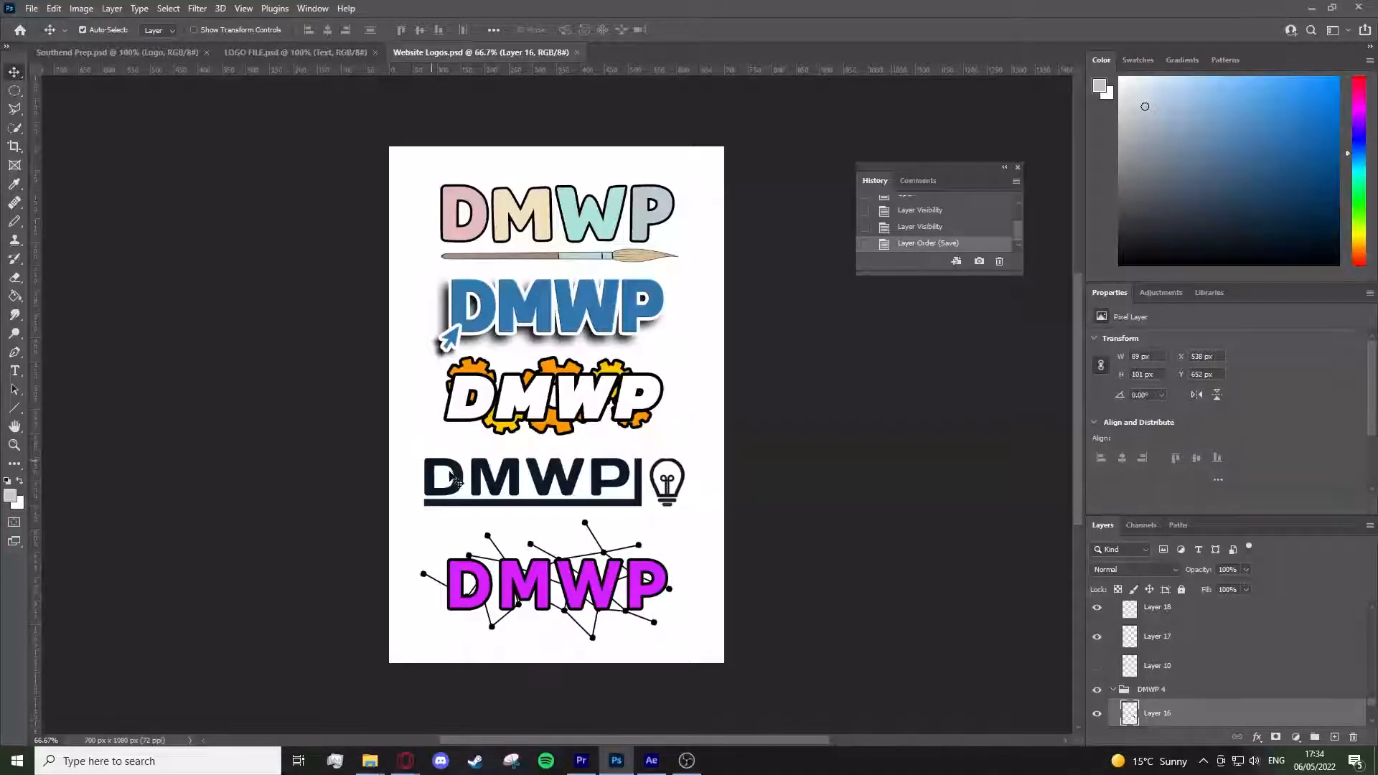
{"action": "scroll", "coordinate": [592, 473], "scroll_direction": "up", "scroll_amount": 1}
{"action": "scroll", "coordinate": [624, 409], "scroll_direction": "up", "scroll_amount": 2}
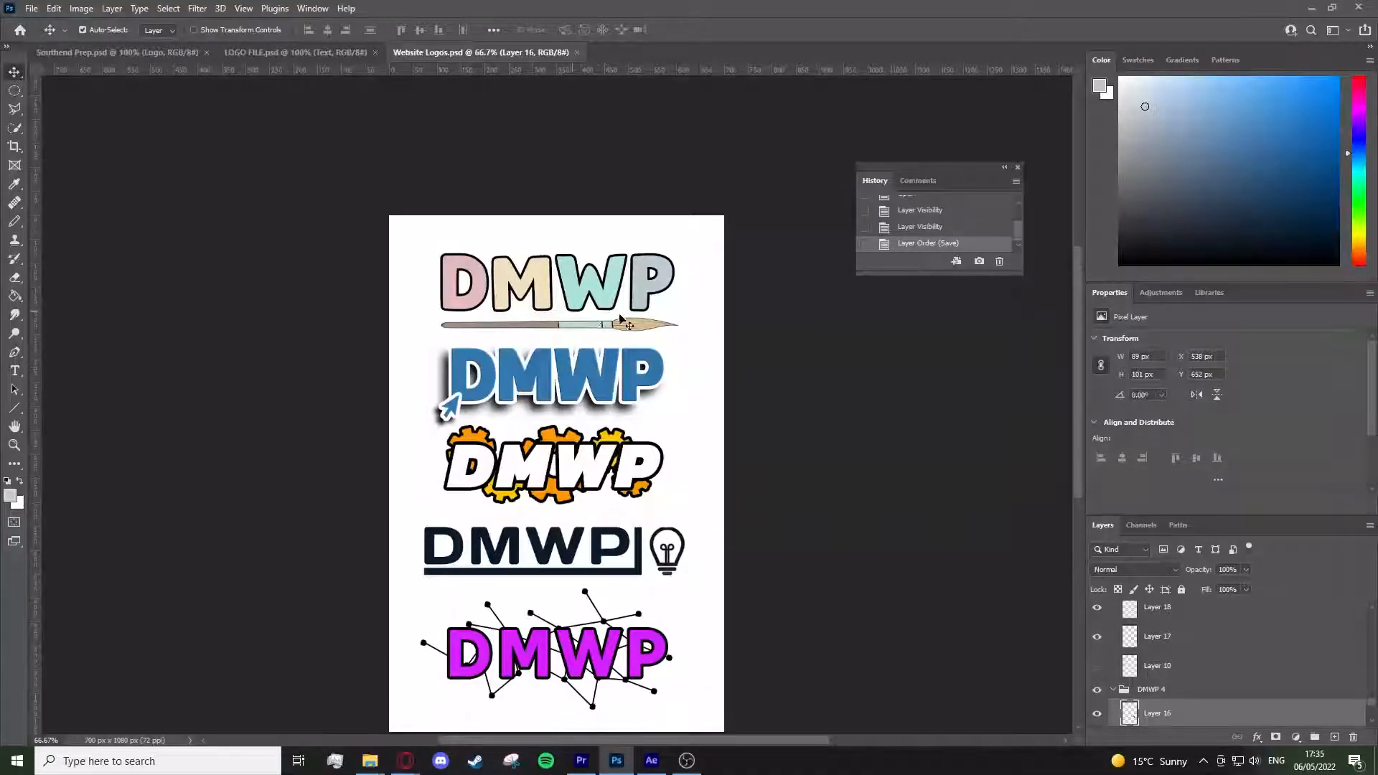
{"action": "left_click", "coordinate": [580, 322]}
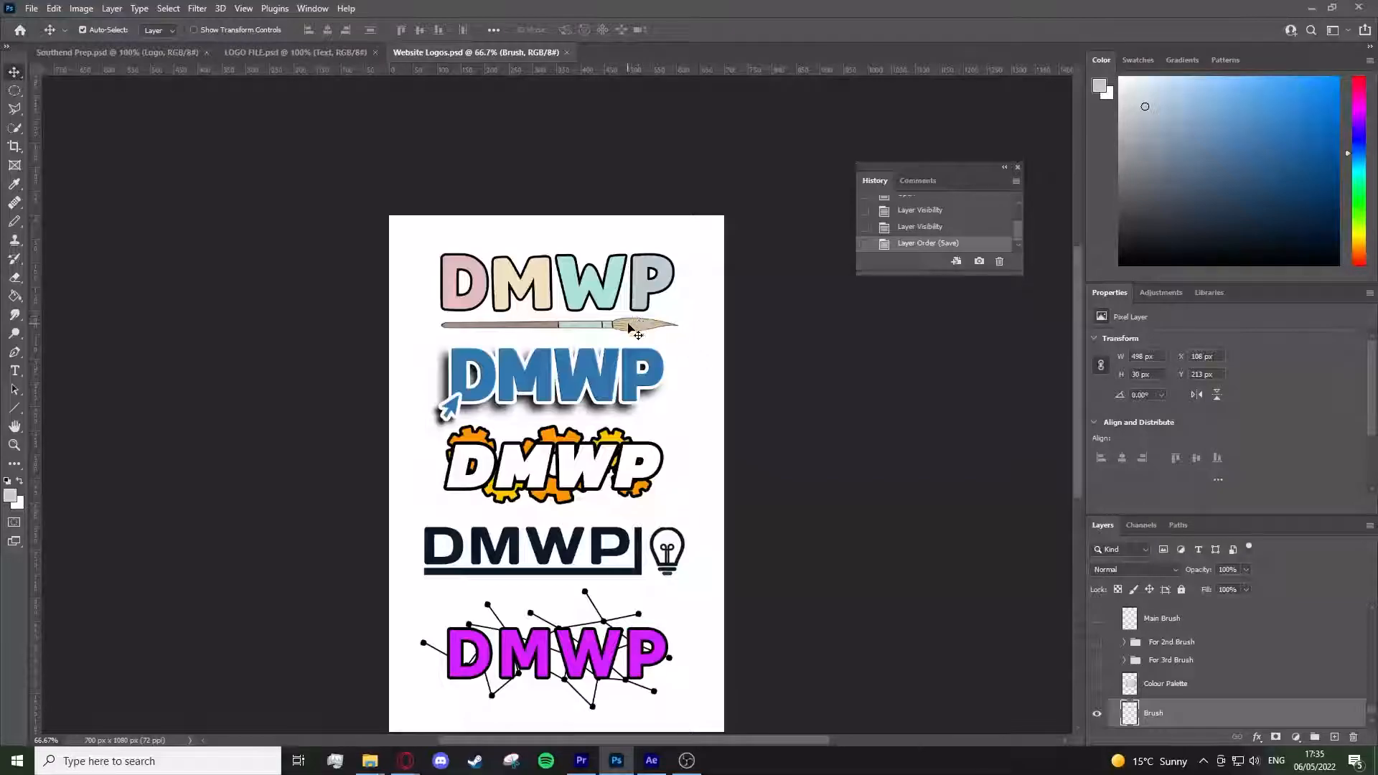
Bring up LOGO FILE.psd, expand the For 1st Brush group and select its Main Brush layer.
{"action": "left_click", "coordinate": [316, 52]}
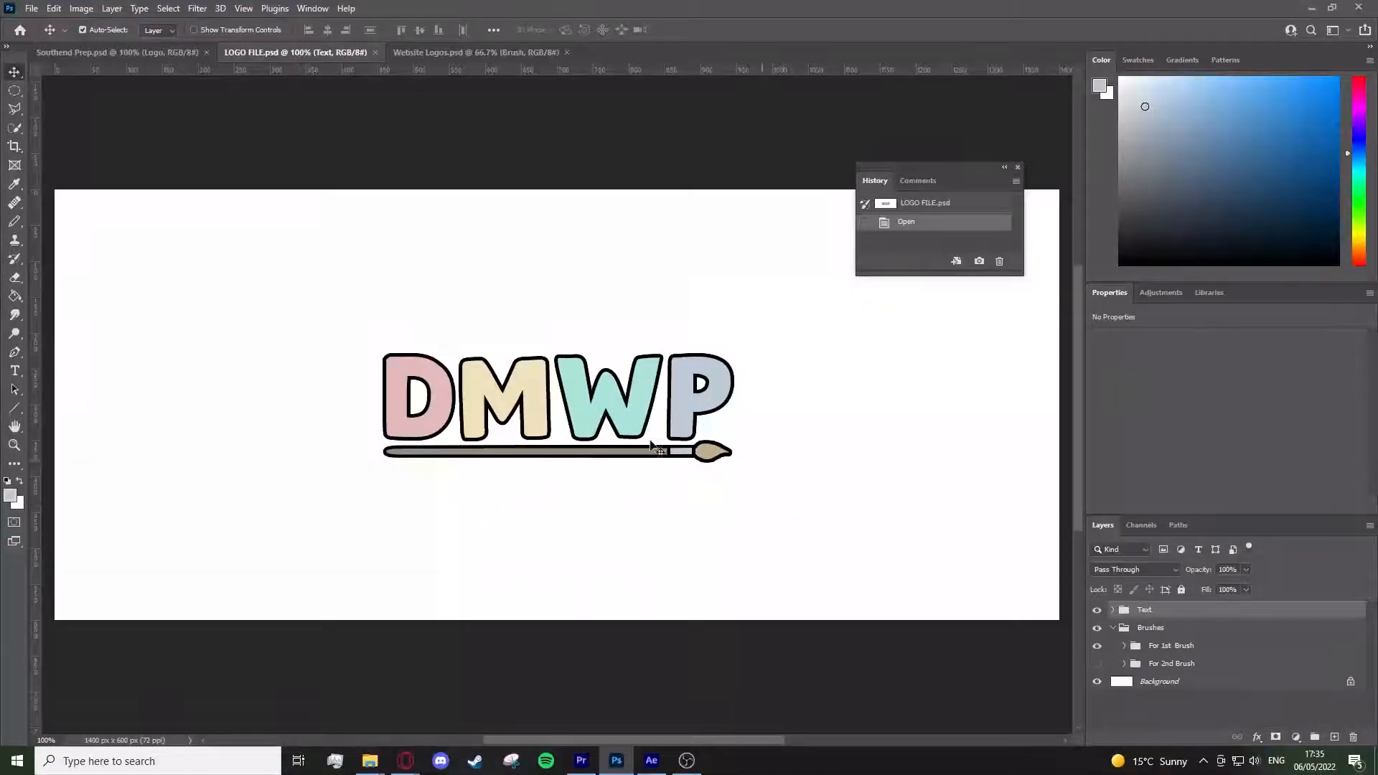
{"action": "left_click", "coordinate": [1129, 648]}
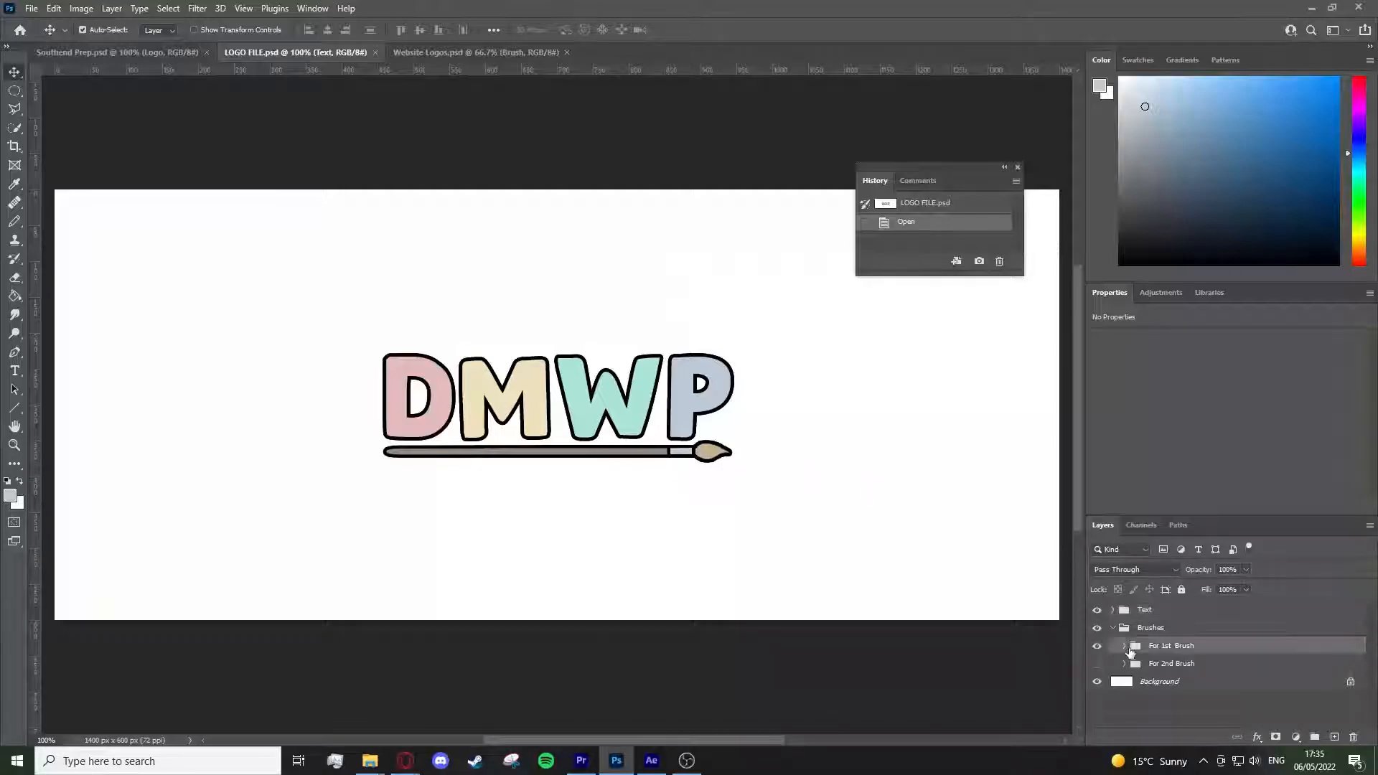
{"action": "left_click", "coordinate": [1125, 647]}
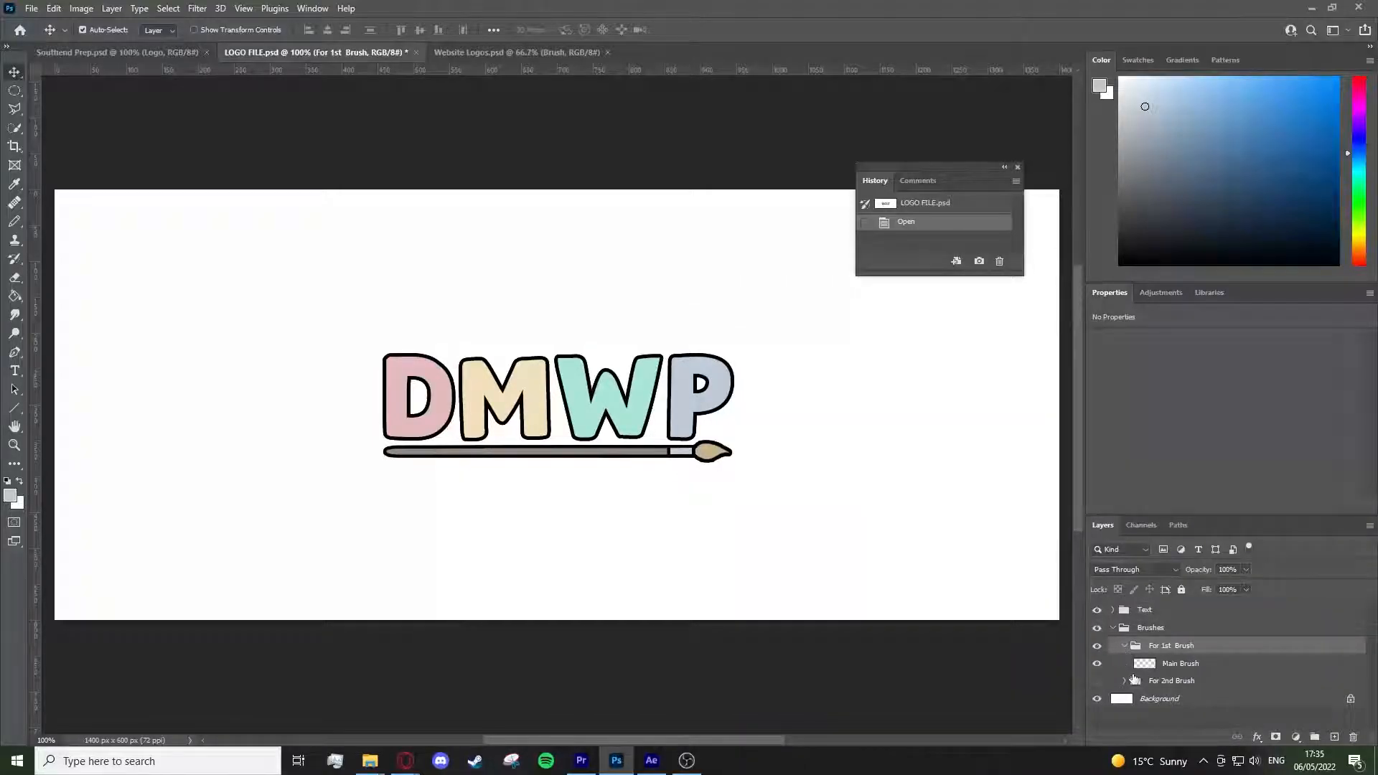
{"action": "scroll", "coordinate": [1133, 679], "scroll_direction": "down", "scroll_amount": 1}
{"action": "left_click", "coordinate": [1175, 665]}
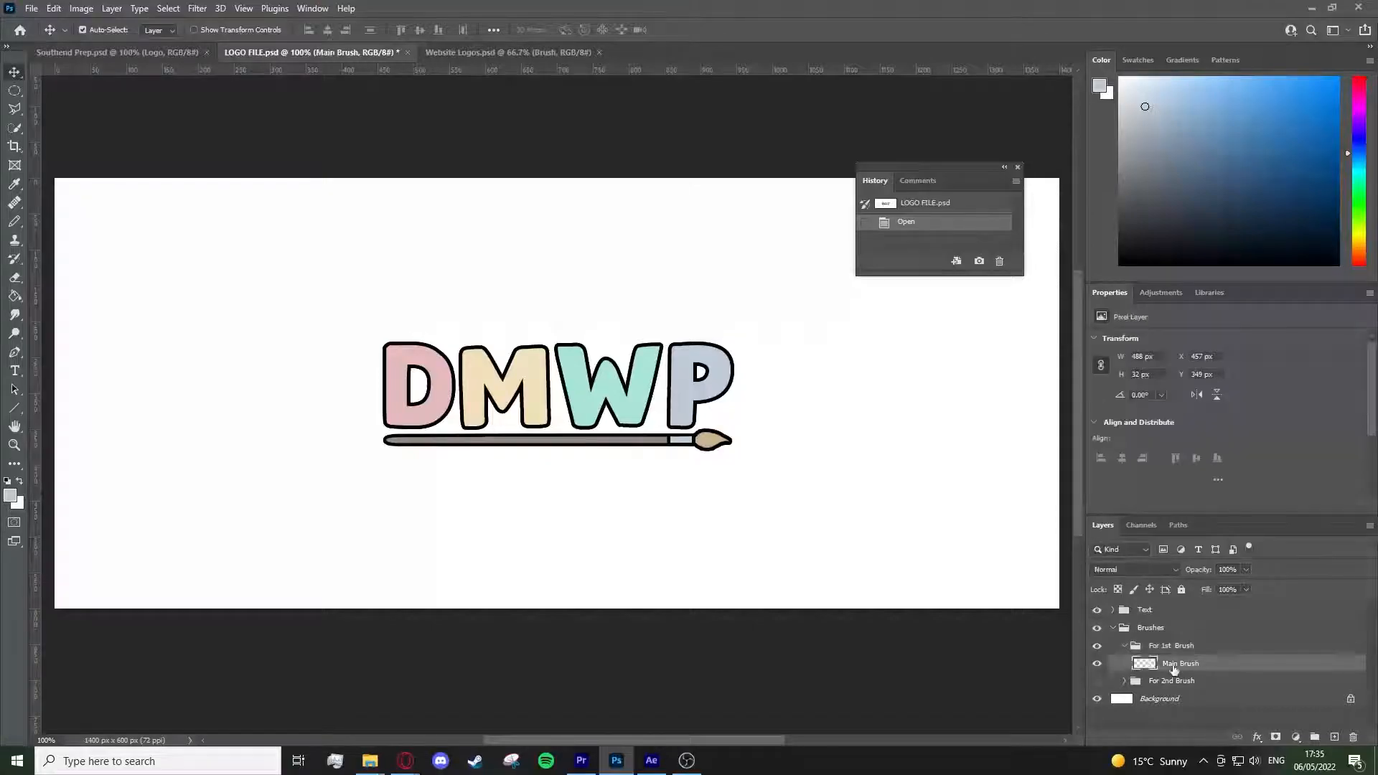
Expand the For 2nd Brush group, make it visible and hide the For 1st Brush group.
{"action": "left_click", "coordinate": [1132, 683]}
{"action": "left_click", "coordinate": [1121, 682]}
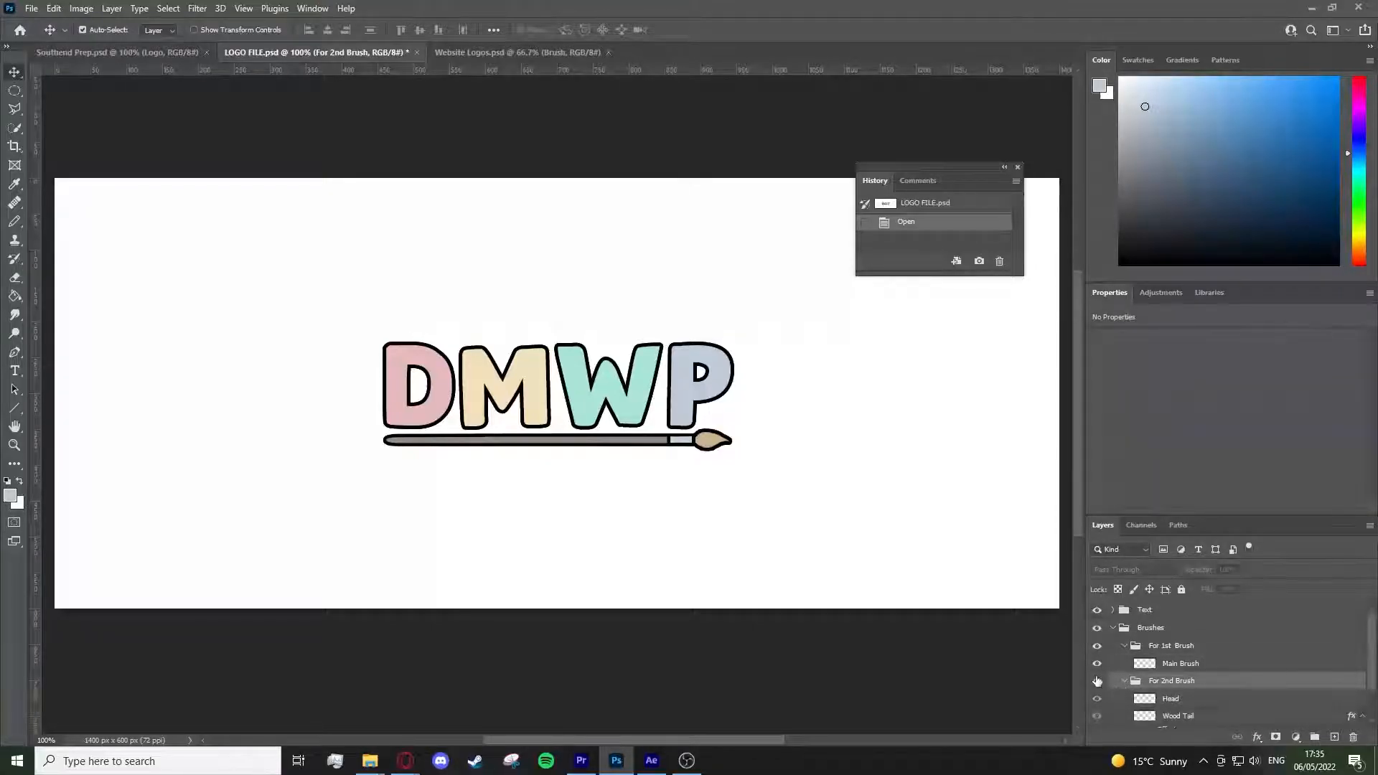
{"action": "left_click", "coordinate": [1097, 681]}
{"action": "left_click", "coordinate": [1097, 645]}
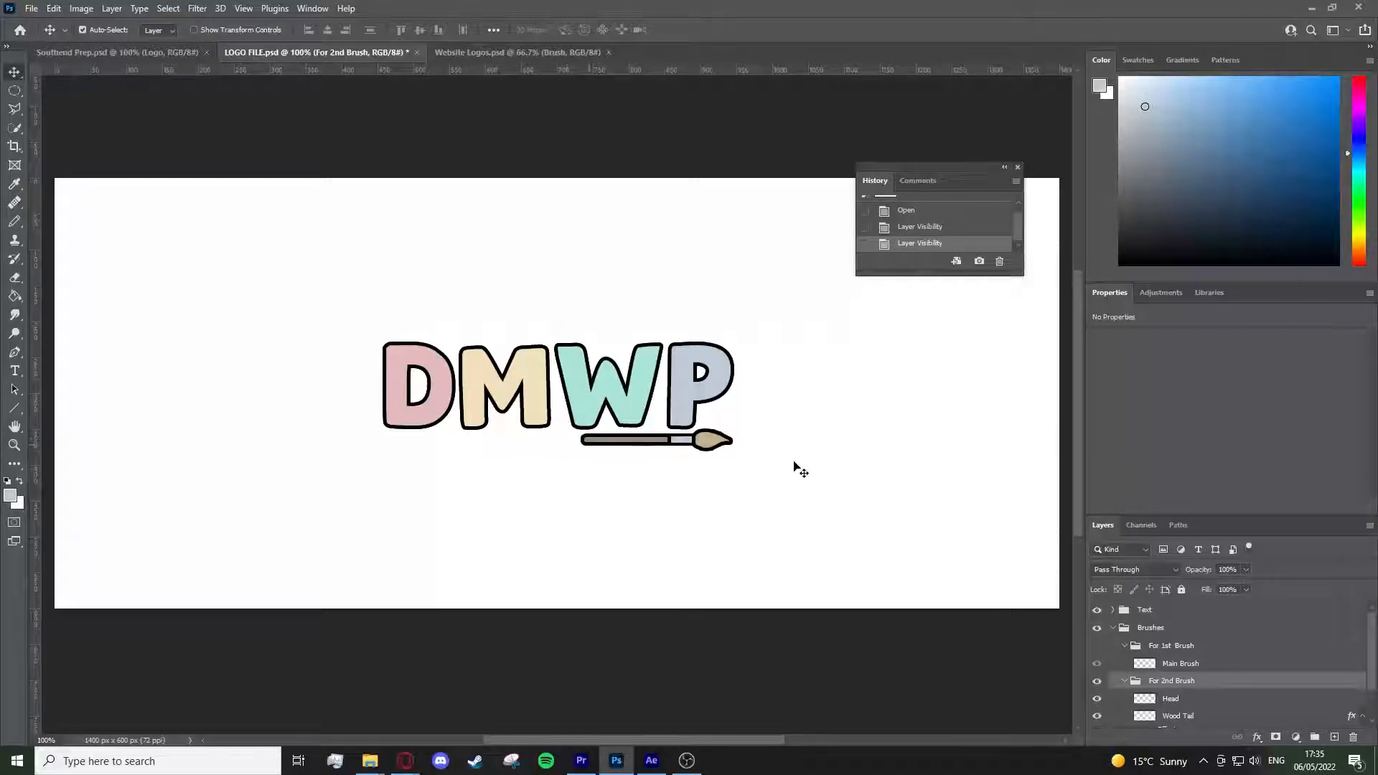
Expand the Text group and its D subgroup, and examine the 1 D and 0 D type layers.
{"action": "left_click", "coordinate": [1115, 610]}
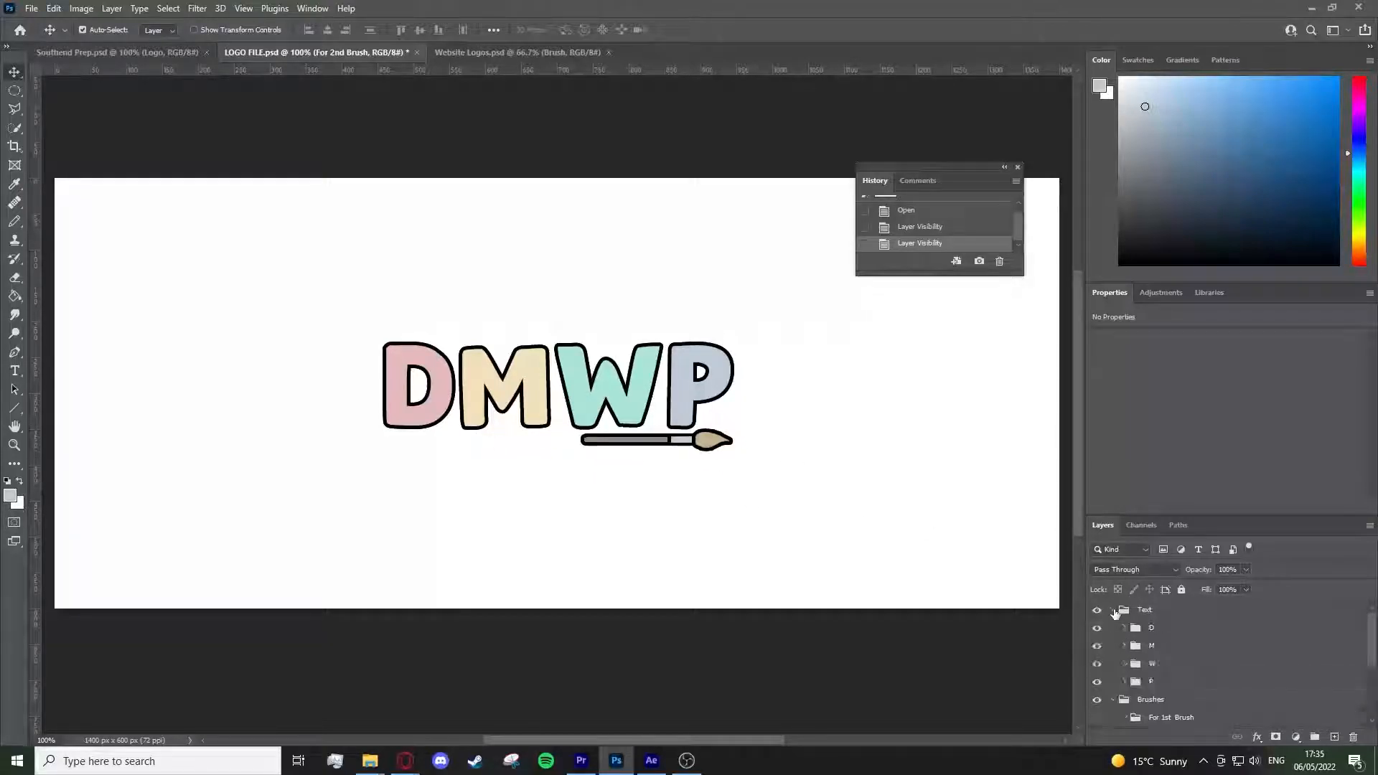
{"action": "left_click", "coordinate": [1124, 628]}
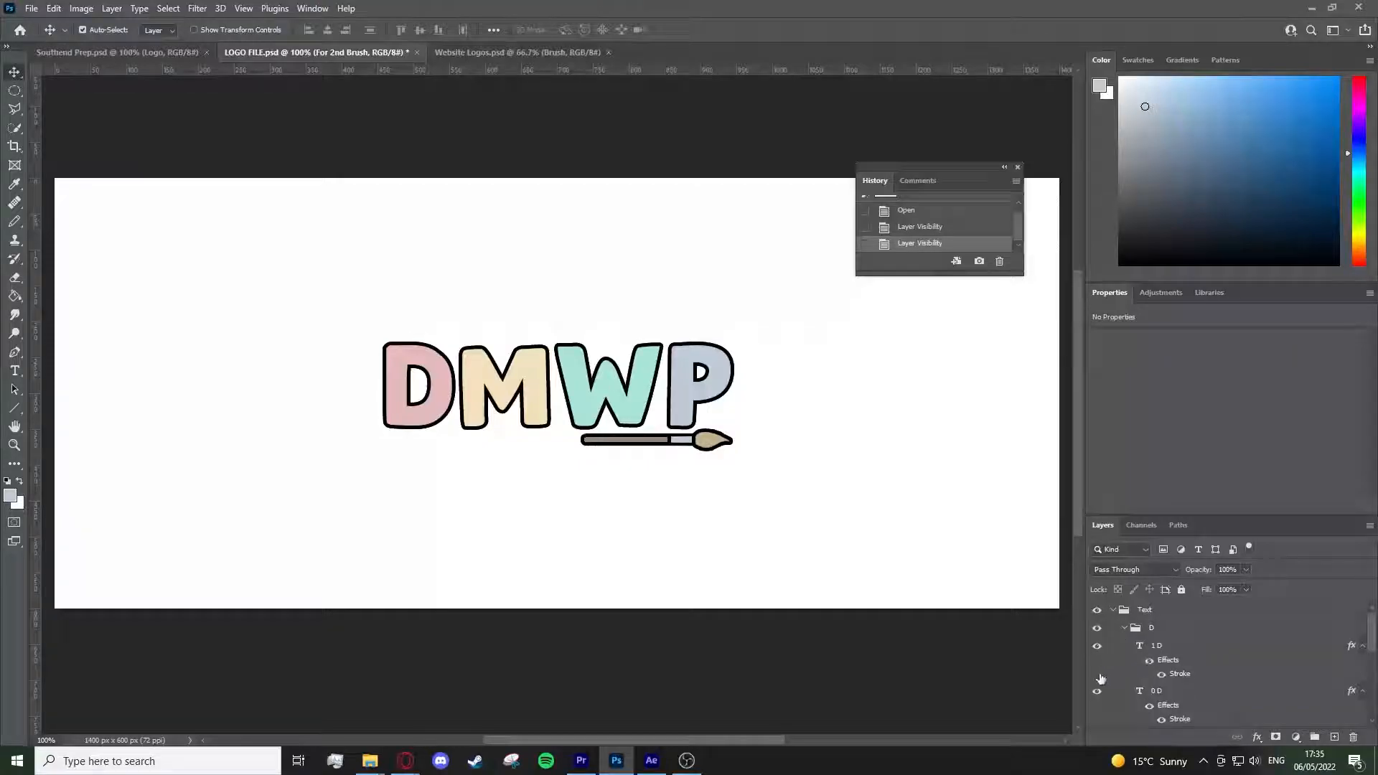
{"action": "left_click", "coordinate": [1200, 653]}
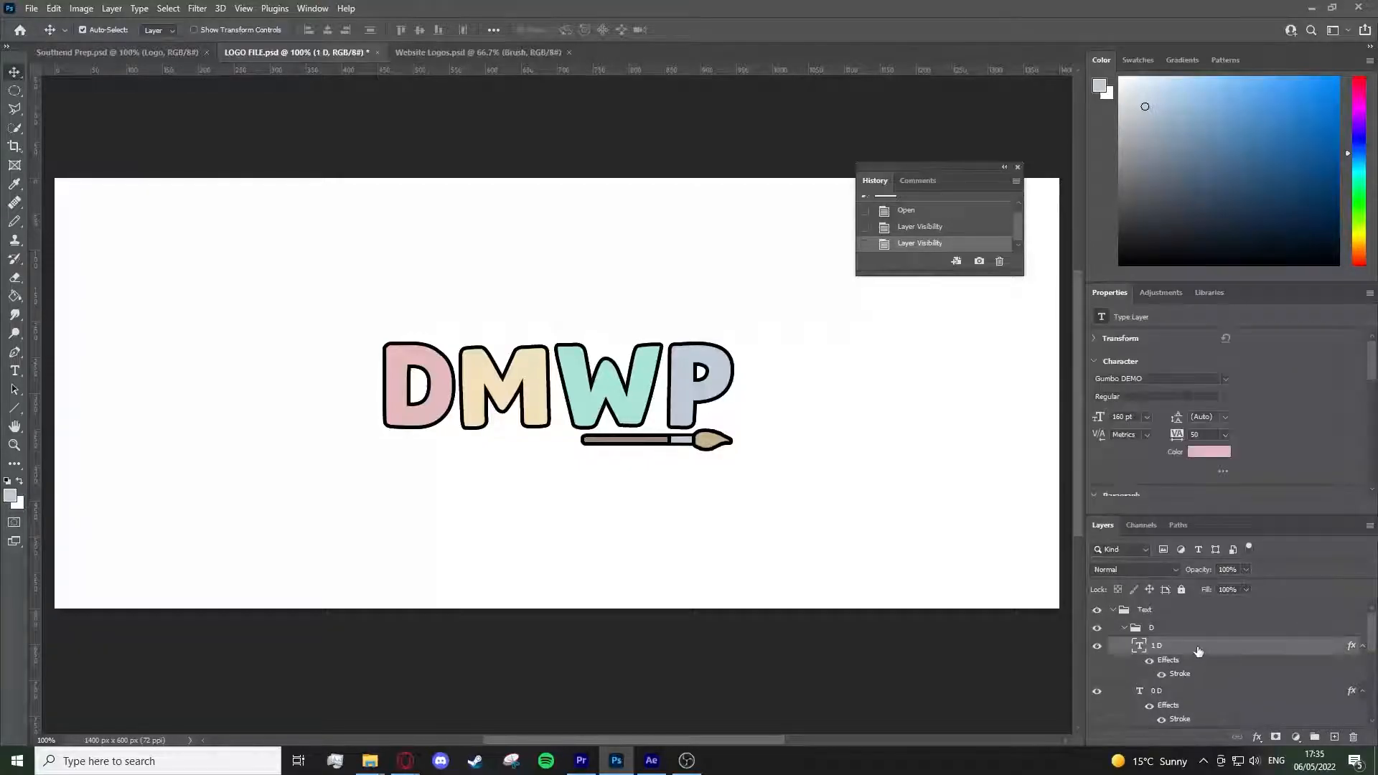
{"action": "left_click", "coordinate": [1184, 691]}
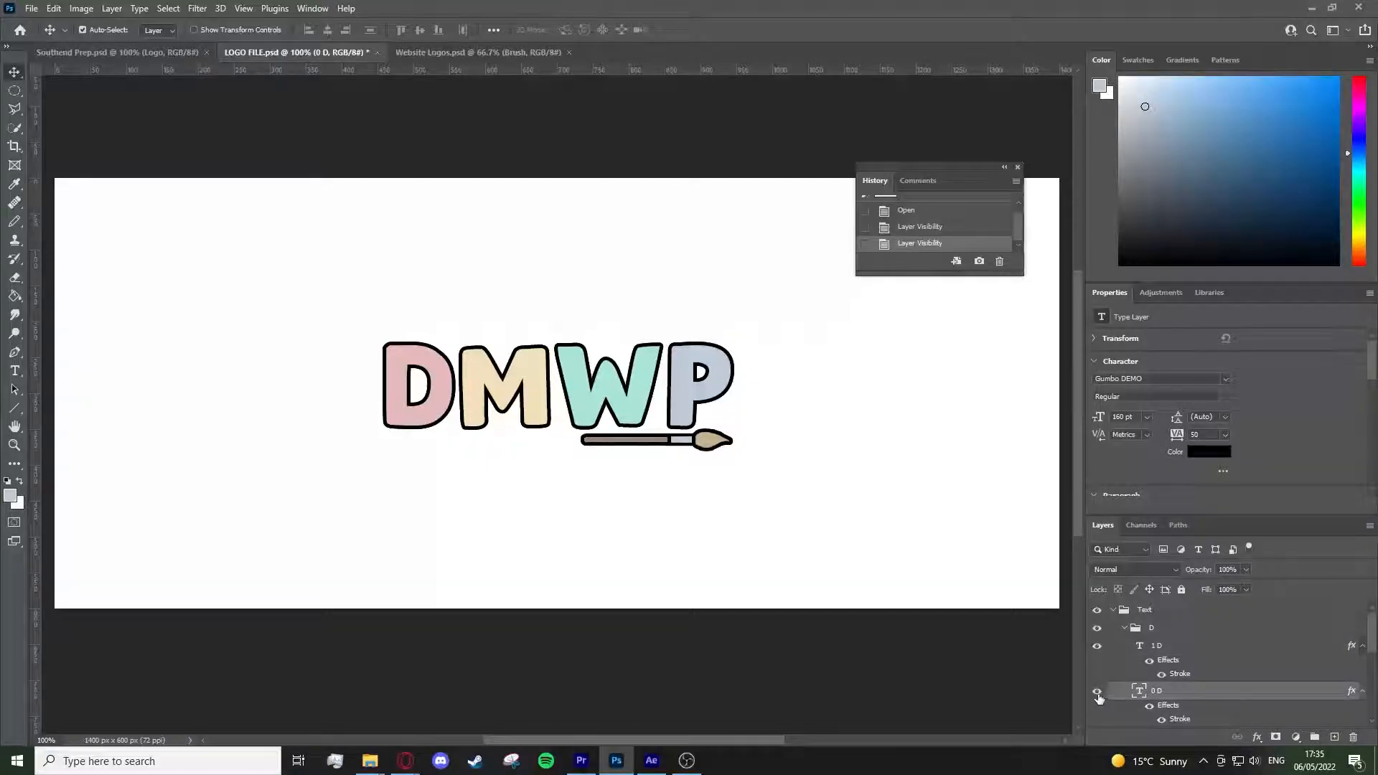
Toggle the visibility of the 0 D and 1 D layers to compare the letter's versions, leaving only 1 D visible.
{"action": "left_click", "coordinate": [1097, 693]}
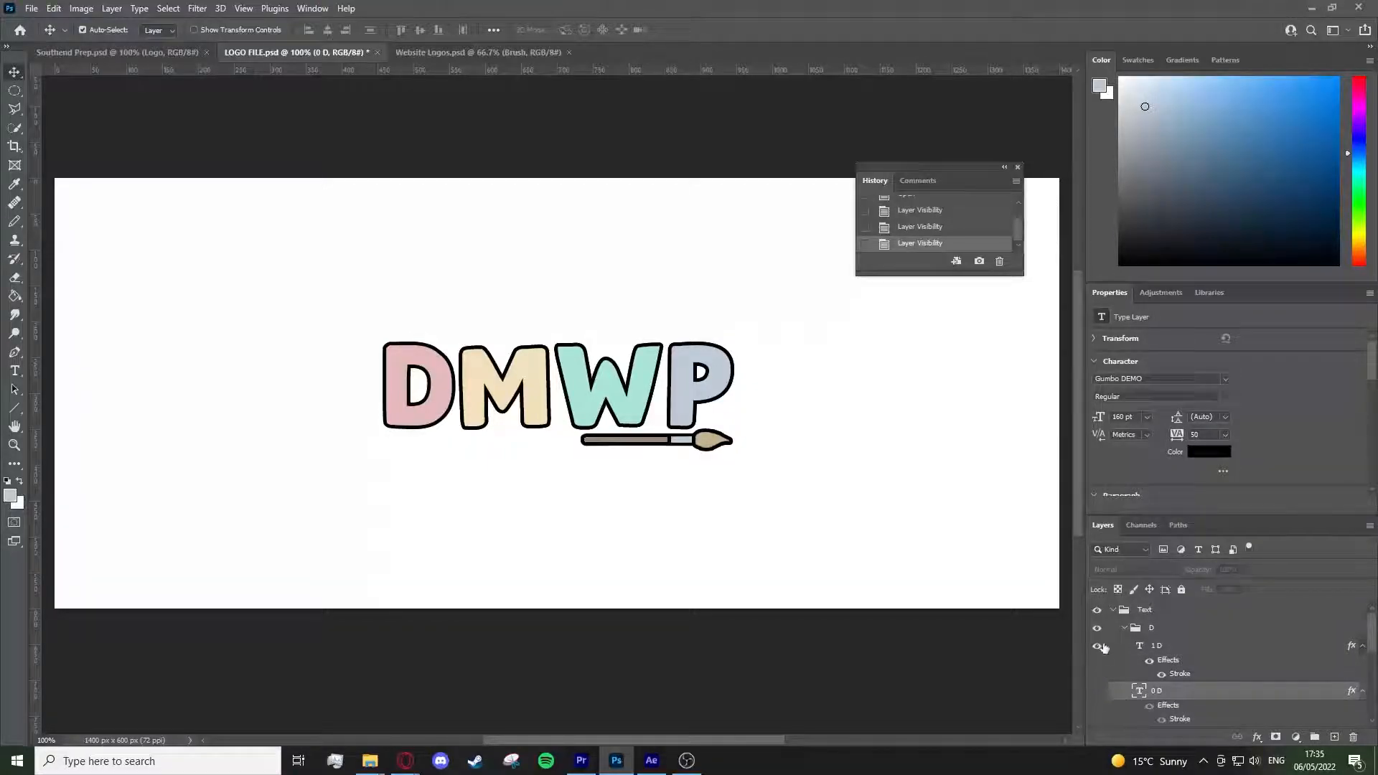
{"action": "left_click", "coordinate": [1099, 647]}
{"action": "left_click", "coordinate": [1098, 692]}
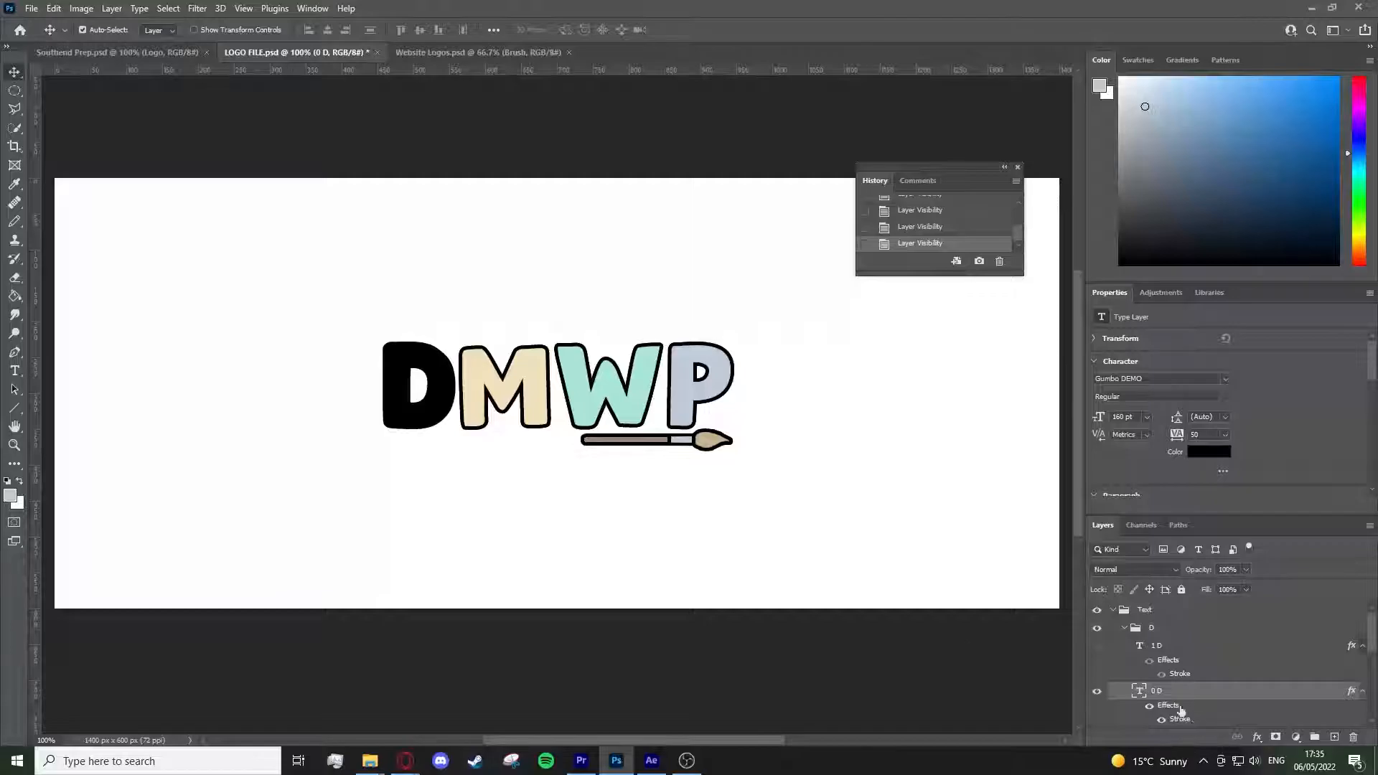
{"action": "left_click", "coordinate": [1097, 691]}
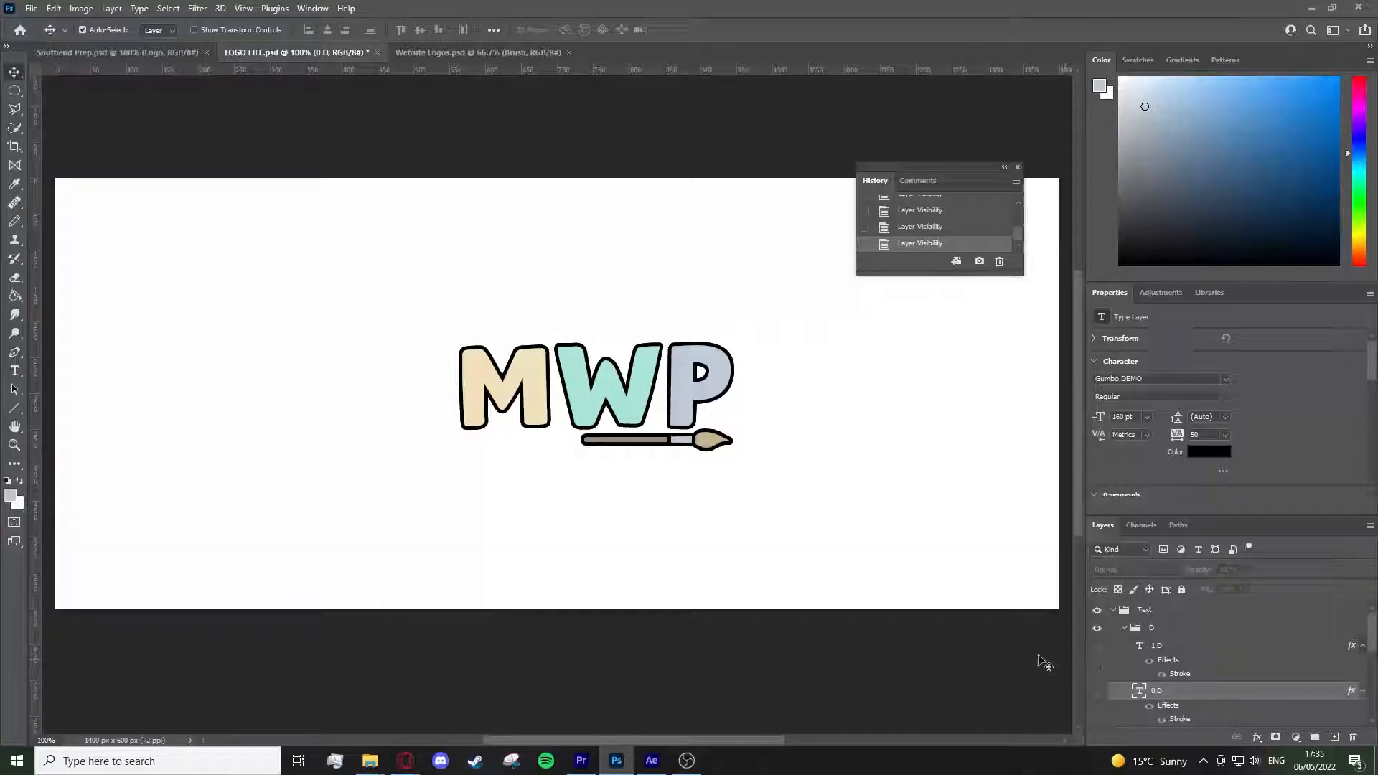
{"action": "left_click", "coordinate": [1097, 646]}
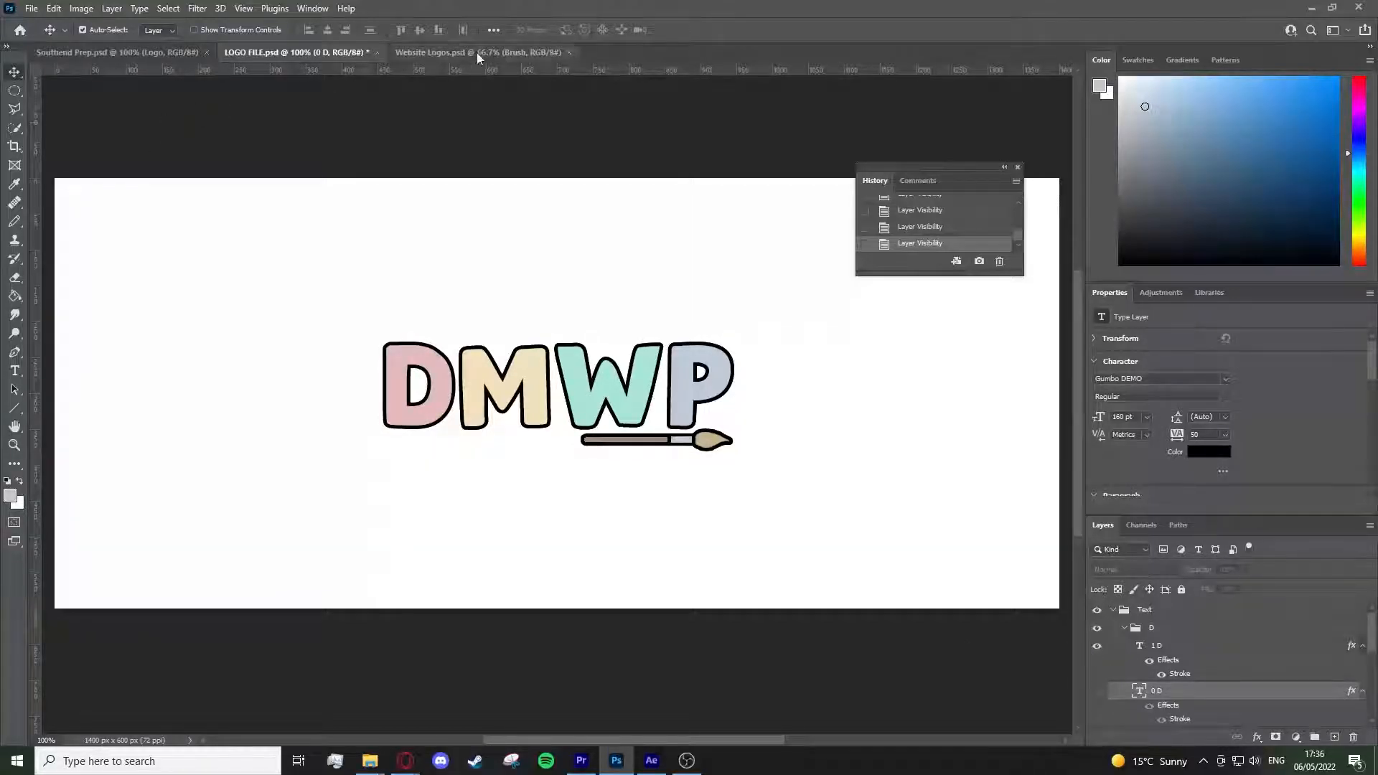
Bring up Southend Prep.psd, examine its Layer 3, Dots and Small Dots layers, and shift the Logo layer horizontally to X 130 px.
{"action": "left_click", "coordinate": [115, 53]}
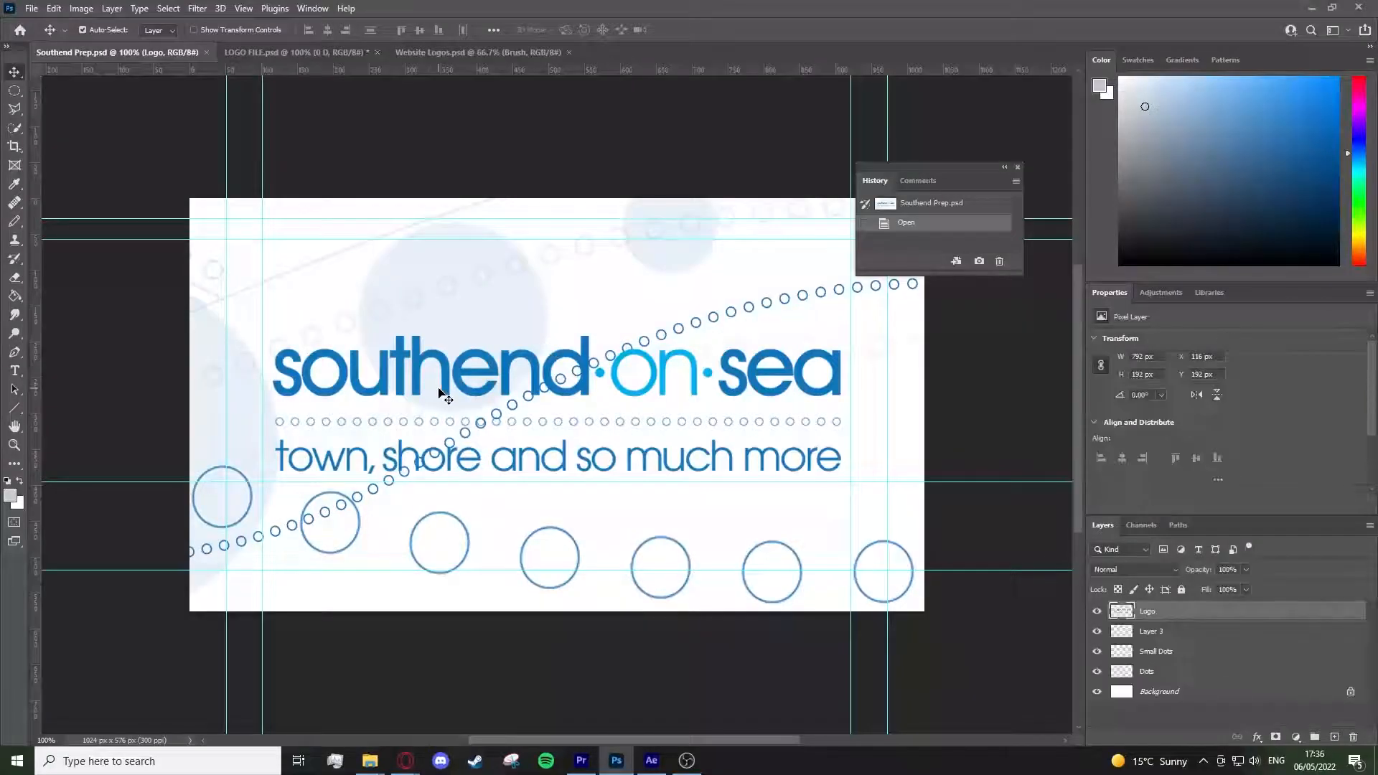
{"action": "left_click", "coordinate": [1195, 636]}
{"action": "left_click_drag", "start_coordinate": [732, 314], "coordinate": [733, 314]}
{"action": "left_click", "coordinate": [1229, 678]}
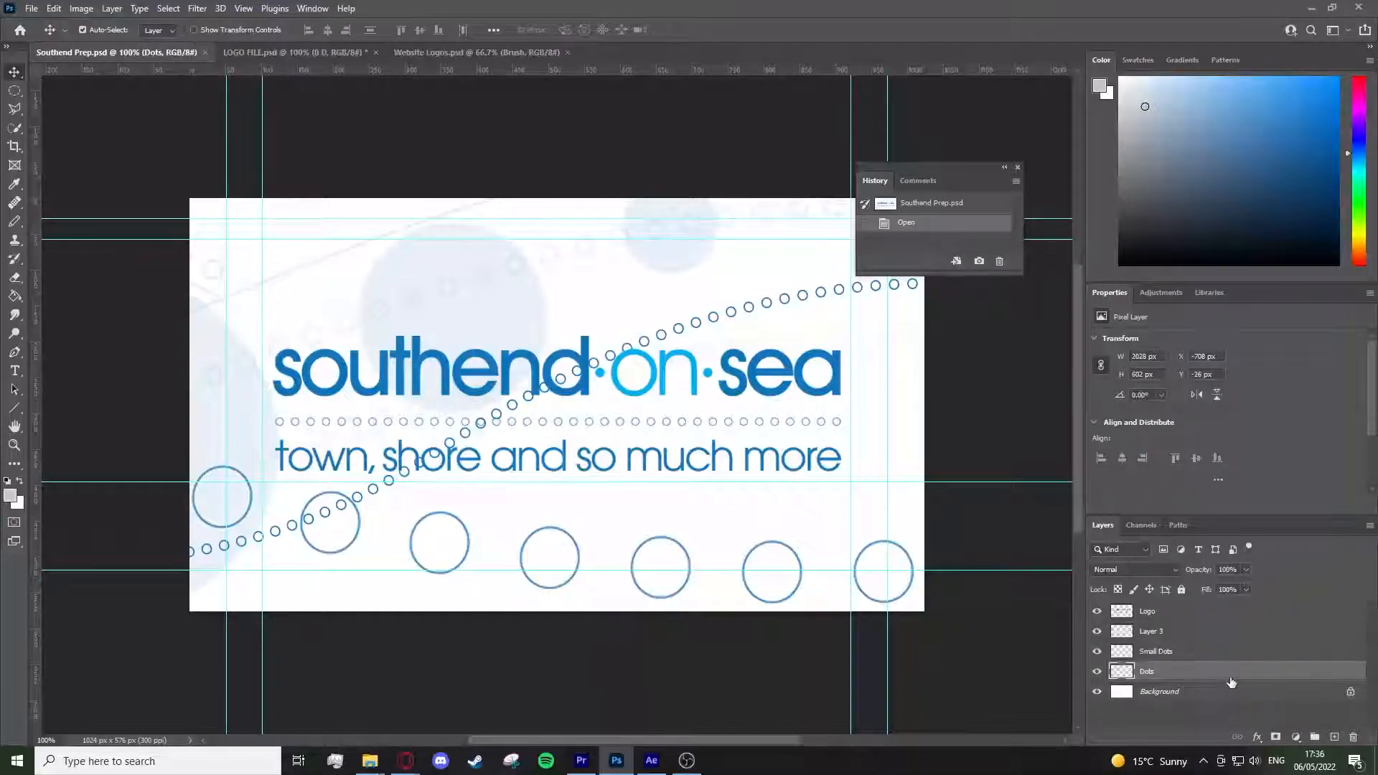
{"action": "left_click", "coordinate": [1178, 649]}
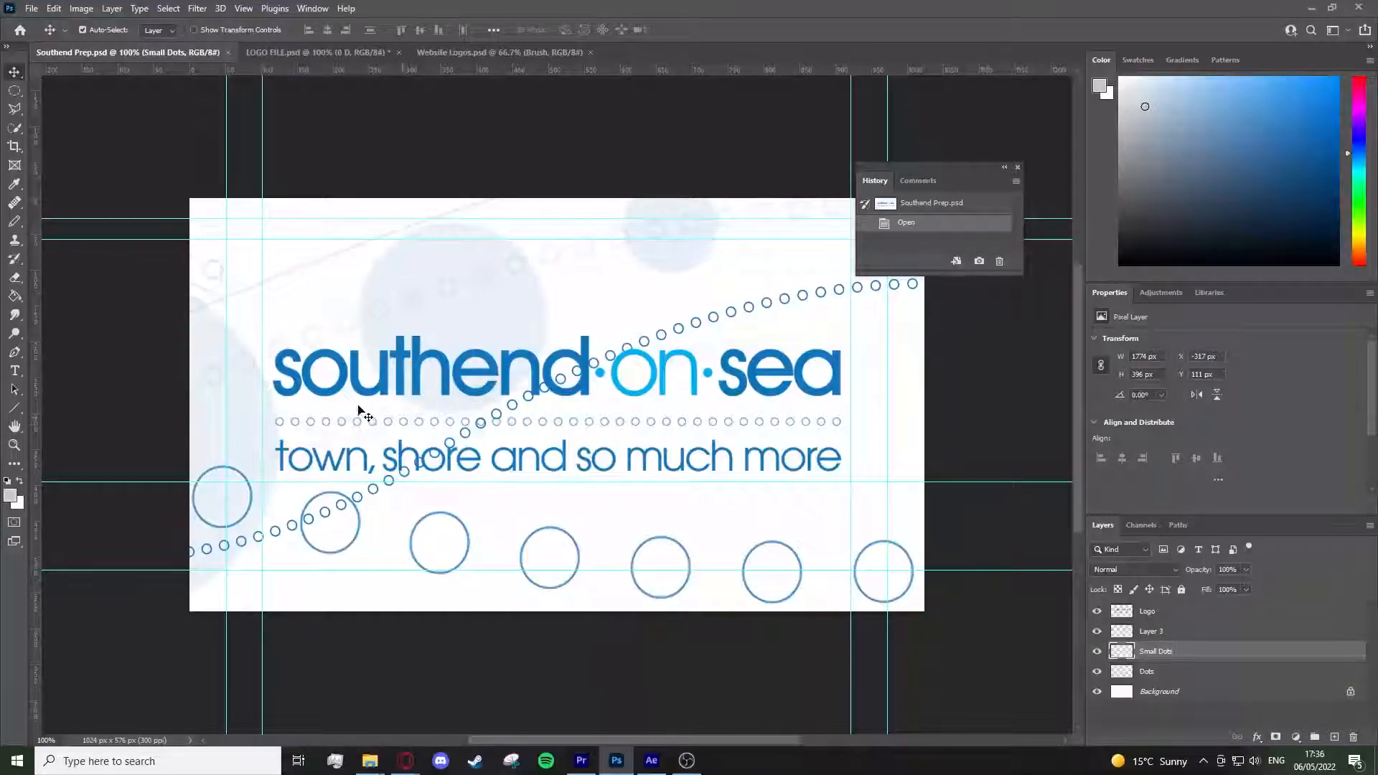
{"action": "mouse_move", "coordinate": [346, 365]}
{"action": "left_mouse_down"}
{"action": "mouse_move", "coordinate": [382, 373]}
{"action": "mouse_move", "coordinate": [357, 366]}
{"action": "left_mouse_up"}
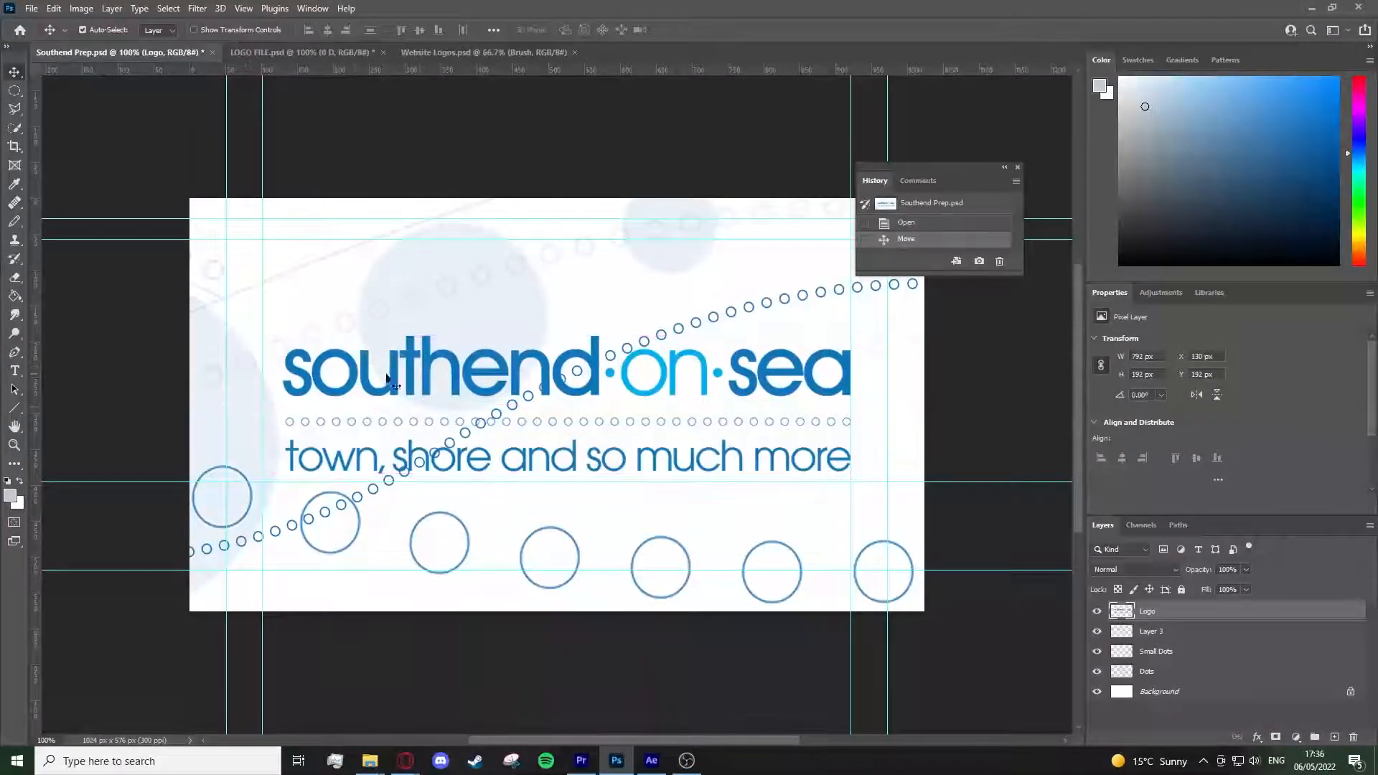
Switch to After Effects, select the Adjustment - Shake layer in the LOGO FILE composition and scrub the animation to examine the shake.
{"action": "left_click", "coordinate": [651, 762]}
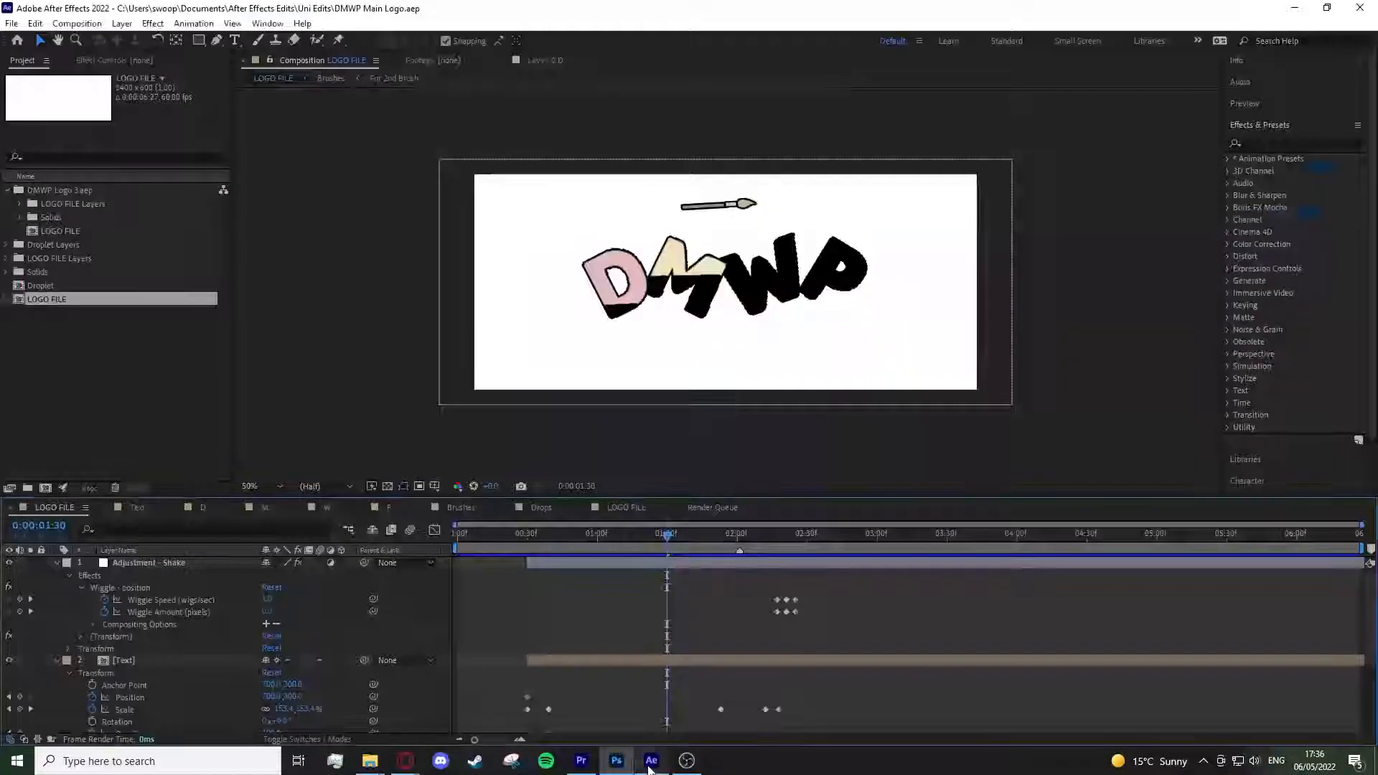
{"action": "mouse_move", "coordinate": [667, 536]}
{"action": "left_mouse_down"}
{"action": "mouse_move", "coordinate": [555, 560]}
{"action": "mouse_move", "coordinate": [434, 550]}
{"action": "mouse_move", "coordinate": [658, 566]}
{"action": "mouse_move", "coordinate": [789, 629]}
{"action": "mouse_move", "coordinate": [780, 636]}
{"action": "left_mouse_up"}
{"action": "left_click", "coordinate": [141, 566]}
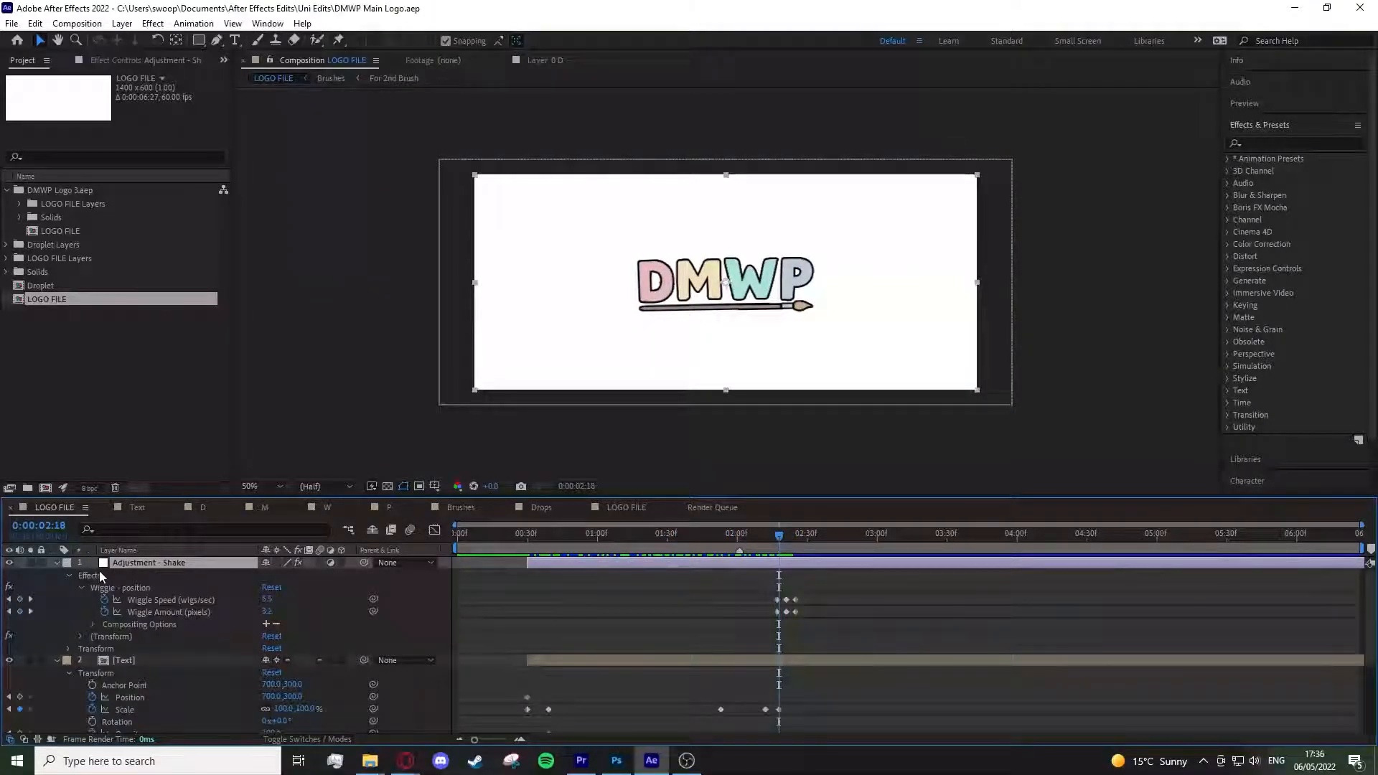
{"action": "left_click_drag", "start_coordinate": [781, 537], "coordinate": [652, 557]}
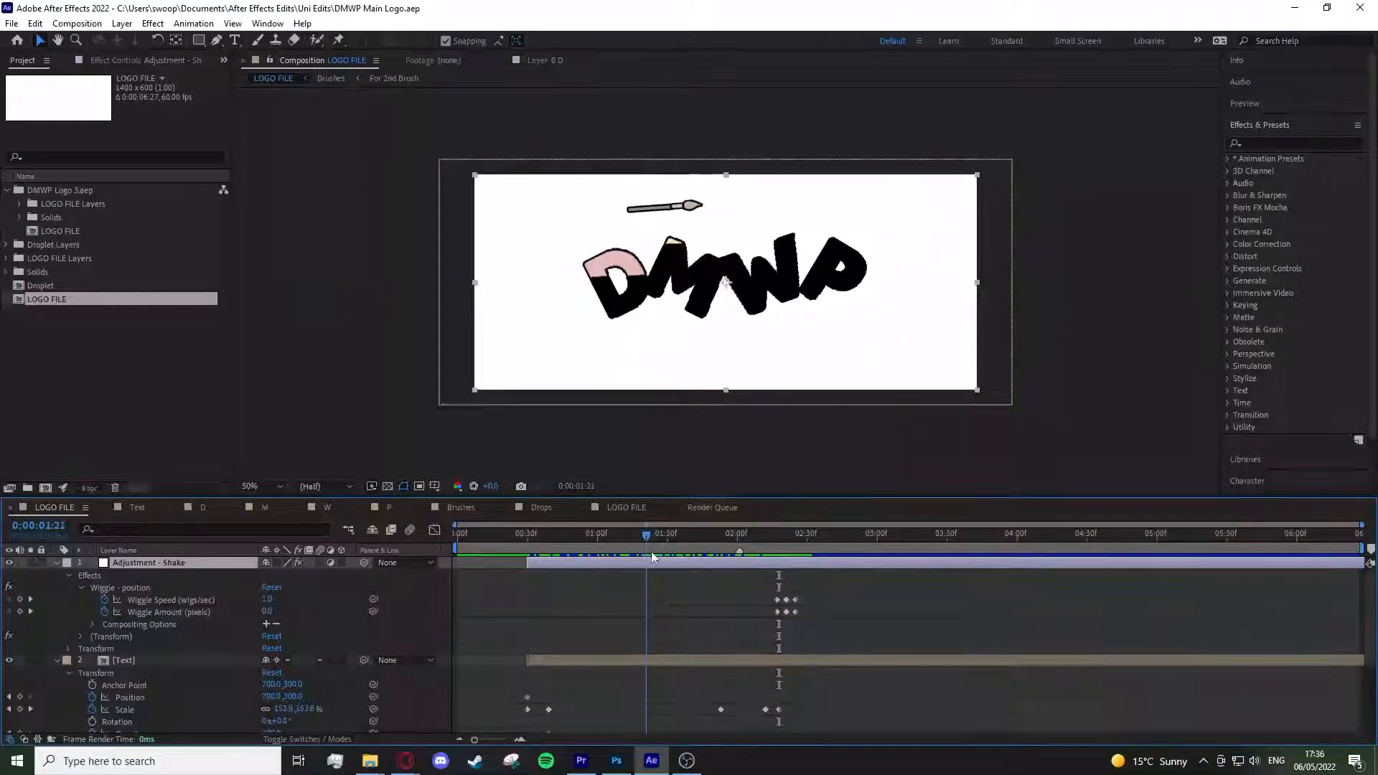
Open the D composition and select Mask 1 of the 0 D layer to examine the colour reveal at 0:00:00:21.
{"action": "left_click", "coordinate": [203, 507]}
{"action": "mouse_move", "coordinate": [502, 532]}
{"action": "left_mouse_down"}
{"action": "mouse_move", "coordinate": [483, 534]}
{"action": "mouse_move", "coordinate": [549, 548]}
{"action": "mouse_move", "coordinate": [502, 536]}
{"action": "left_mouse_up"}
{"action": "left_click", "coordinate": [149, 589]}
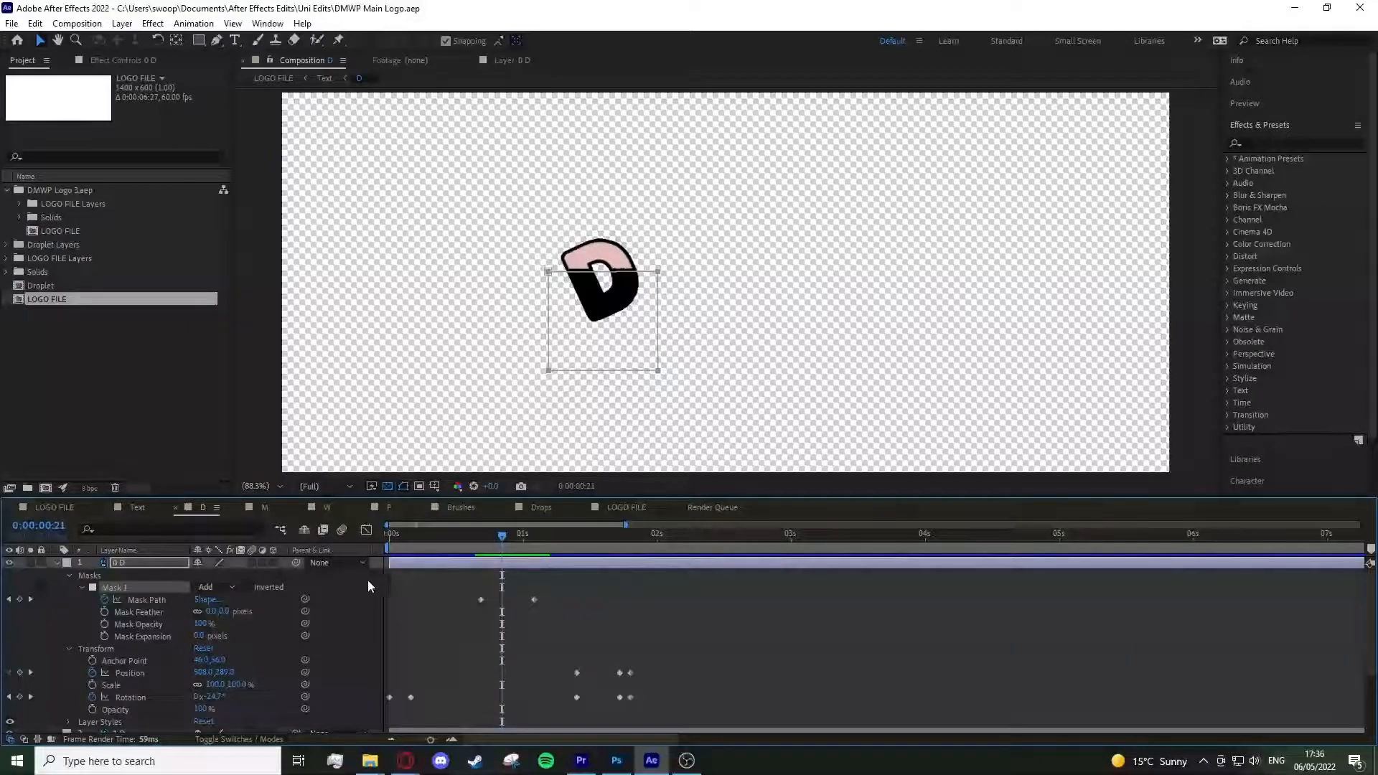
Return to the LOGO FILE composition and select the Brushes layer's Position property, scrubbing to 0:00:01:21 to examine the brush's motion path.
{"action": "left_click", "coordinate": [55, 508]}
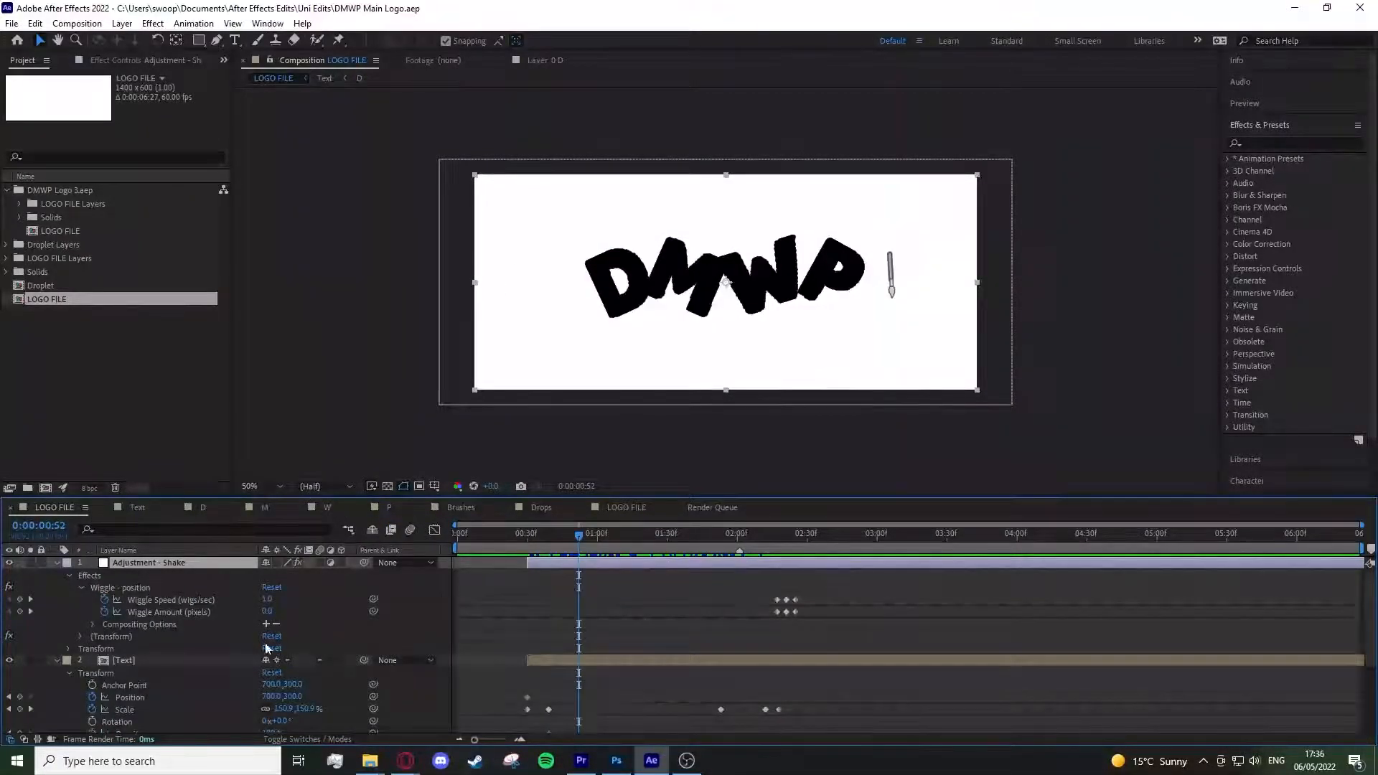
{"action": "scroll", "coordinate": [164, 639], "scroll_direction": "down", "scroll_amount": 3}
{"action": "scroll", "coordinate": [165, 663], "scroll_direction": "down", "scroll_amount": 2}
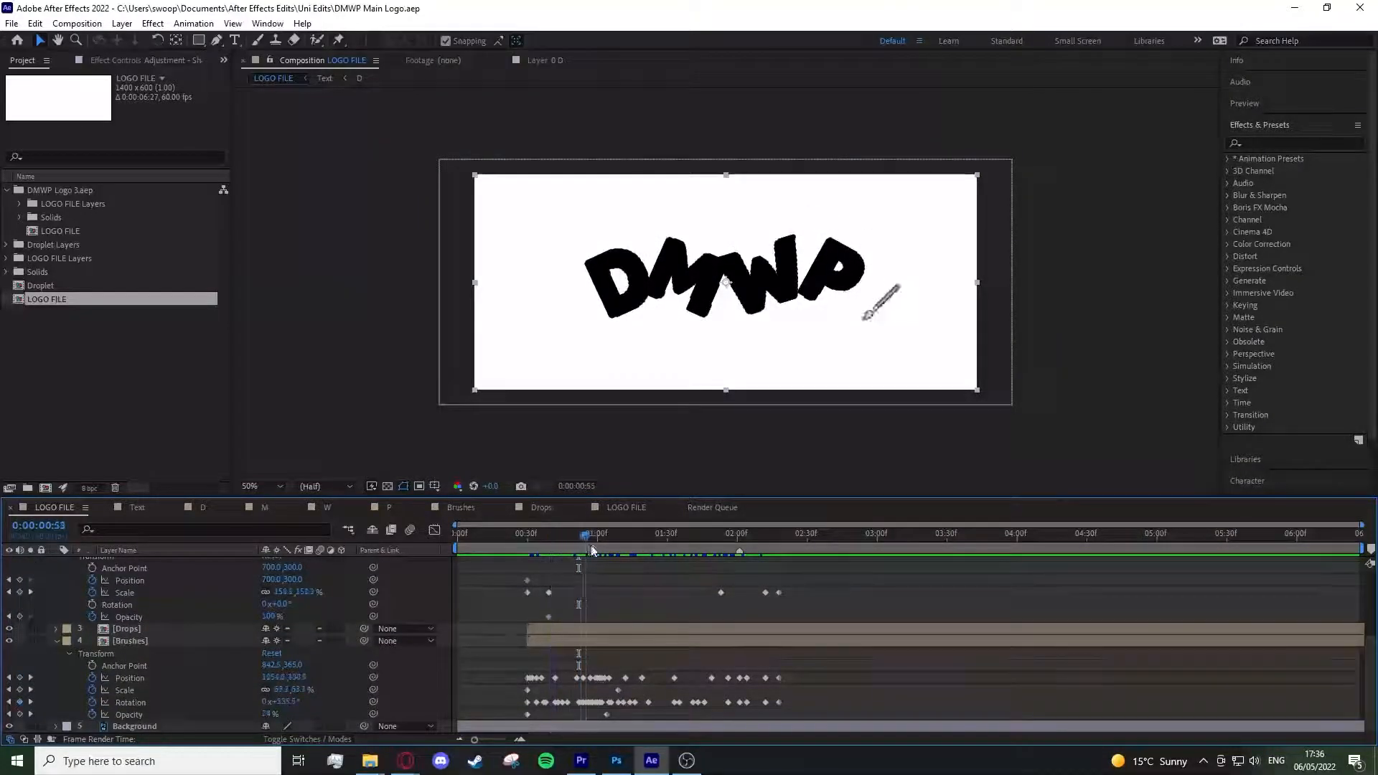
{"action": "left_click", "coordinate": [136, 678]}
{"action": "left_click_drag", "start_coordinate": [616, 535], "coordinate": [646, 537]}
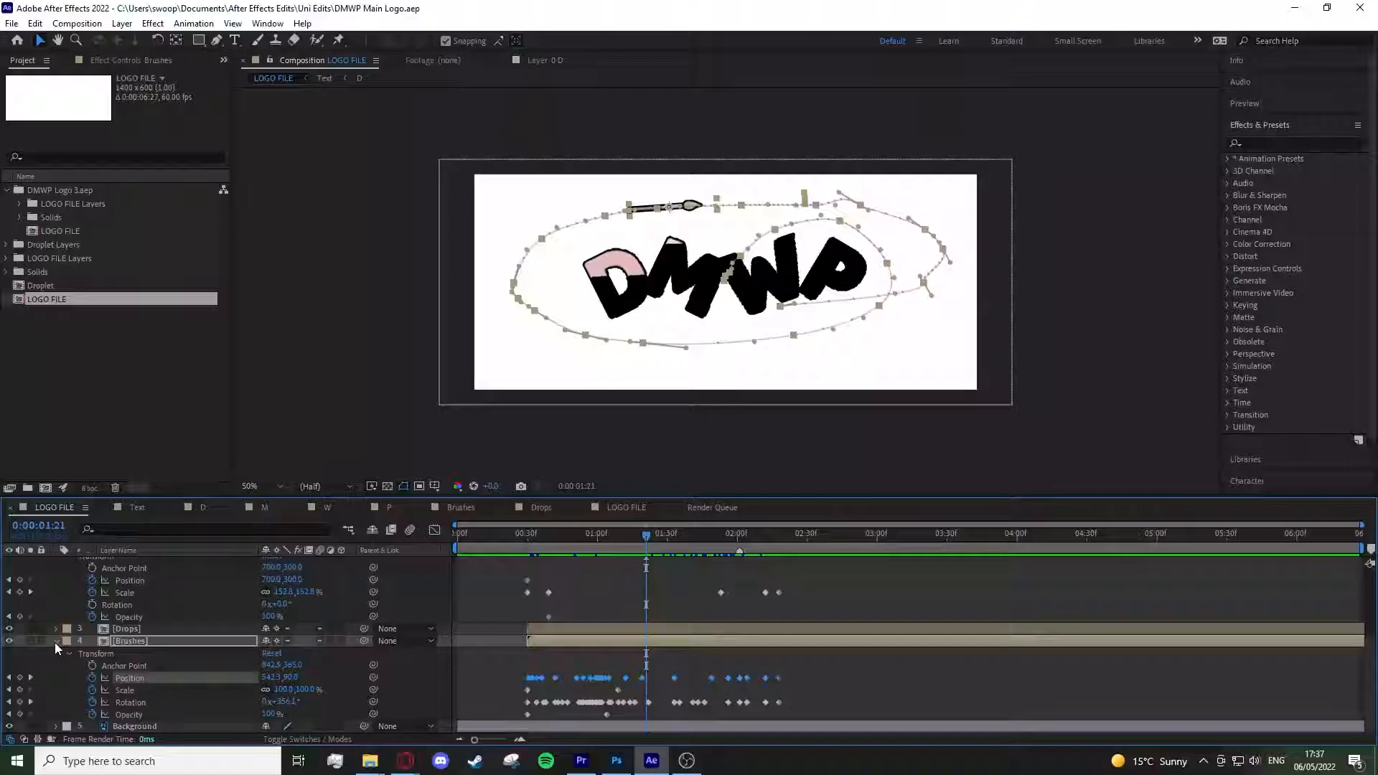
Scrub through the rest of the logo animation to 0:00:02:22 with the Brushes selection cleared.
{"action": "mouse_move", "coordinate": [661, 536]}
{"action": "left_mouse_down"}
{"action": "mouse_move", "coordinate": [646, 537]}
{"action": "mouse_move", "coordinate": [717, 539]}
{"action": "mouse_move", "coordinate": [835, 575]}
{"action": "mouse_move", "coordinate": [732, 557]}
{"action": "mouse_move", "coordinate": [750, 555]}
{"action": "mouse_move", "coordinate": [747, 534]}
{"action": "left_mouse_up"}
{"action": "left_click", "coordinate": [821, 597]}
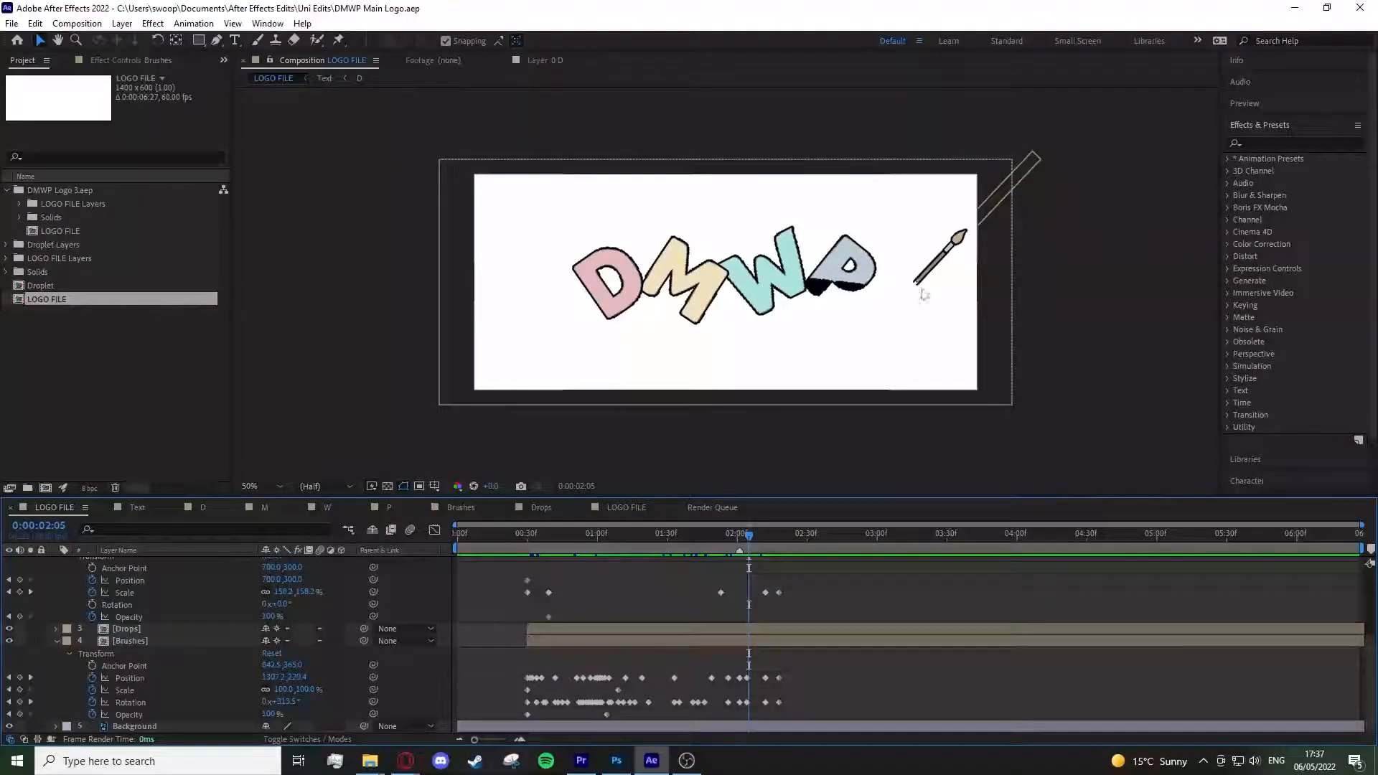
{"action": "left_click_drag", "start_coordinate": [749, 535], "coordinate": [788, 538]}
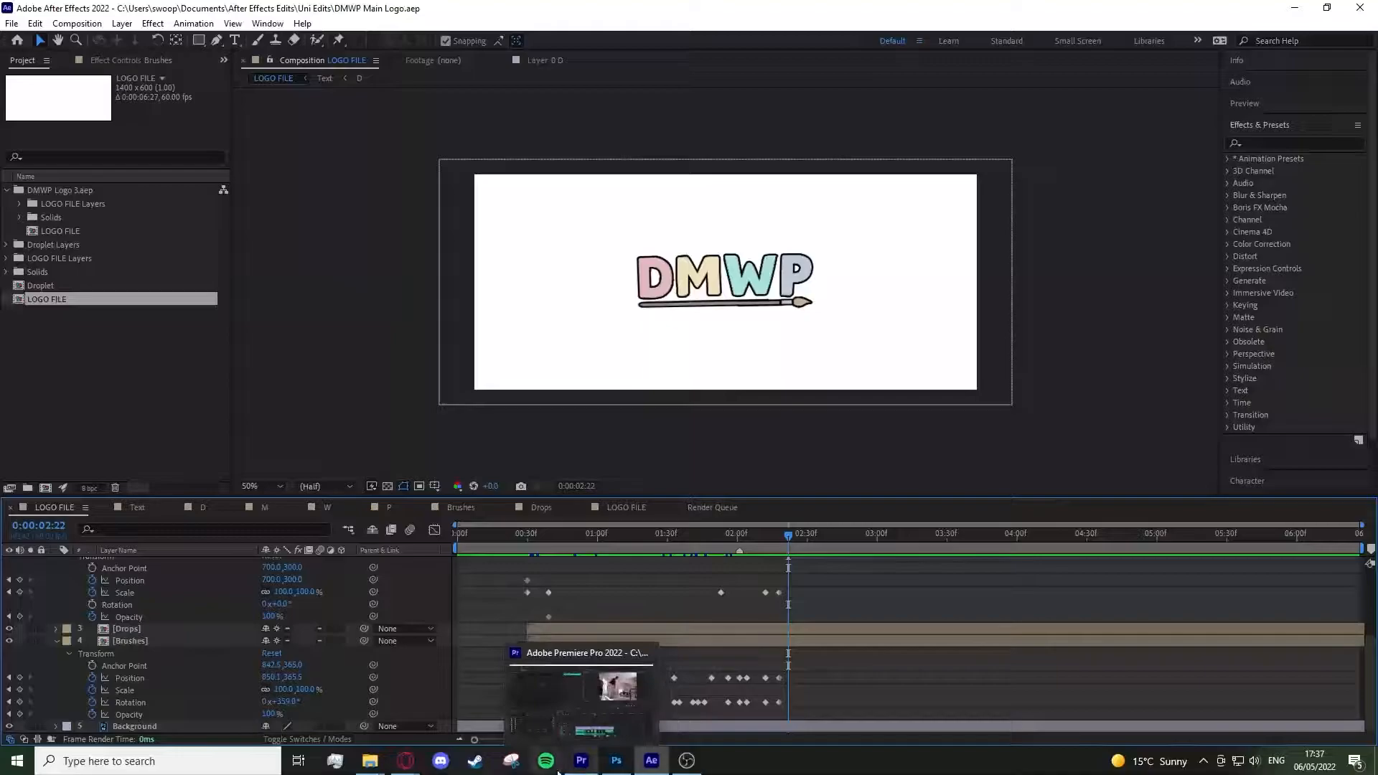
Switch to Premiere Pro, open the Voice Over sequence and select its Audio 1_1.wav clip with the playhead at 00;00;26;26.
{"action": "left_click", "coordinate": [582, 761]}
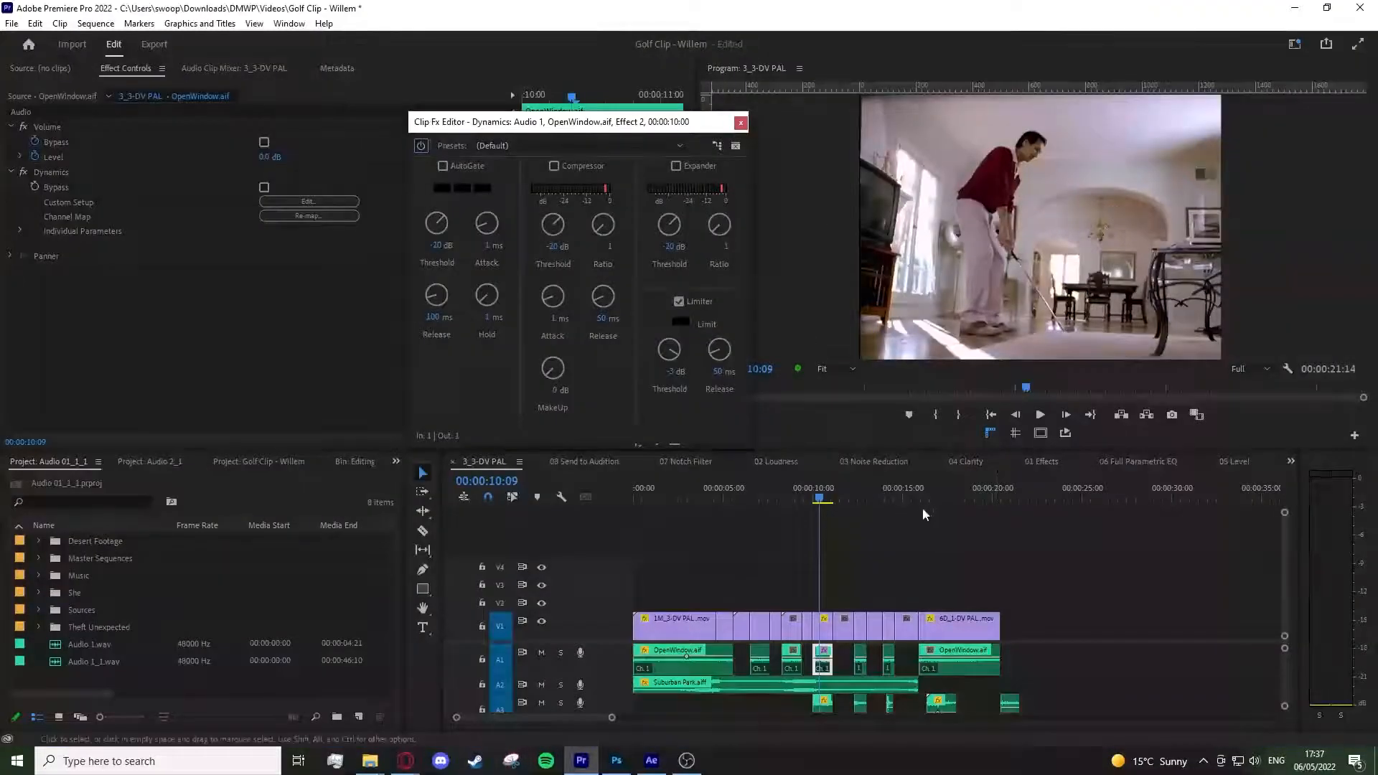
{"action": "left_click", "coordinate": [1291, 463]}
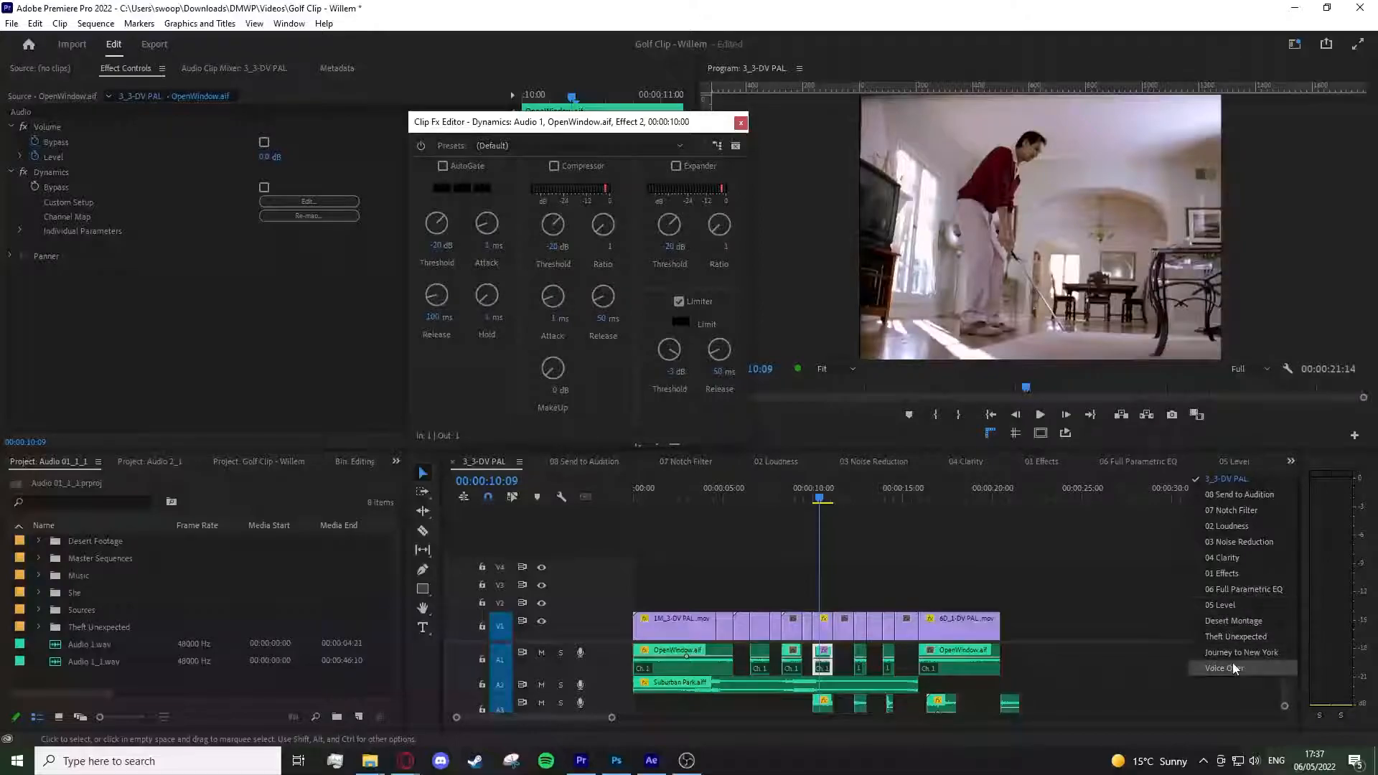
{"action": "left_click", "coordinate": [1224, 668]}
{"action": "left_click_drag", "start_coordinate": [823, 496], "coordinate": [799, 499]}
{"action": "left_click", "coordinate": [829, 557]}
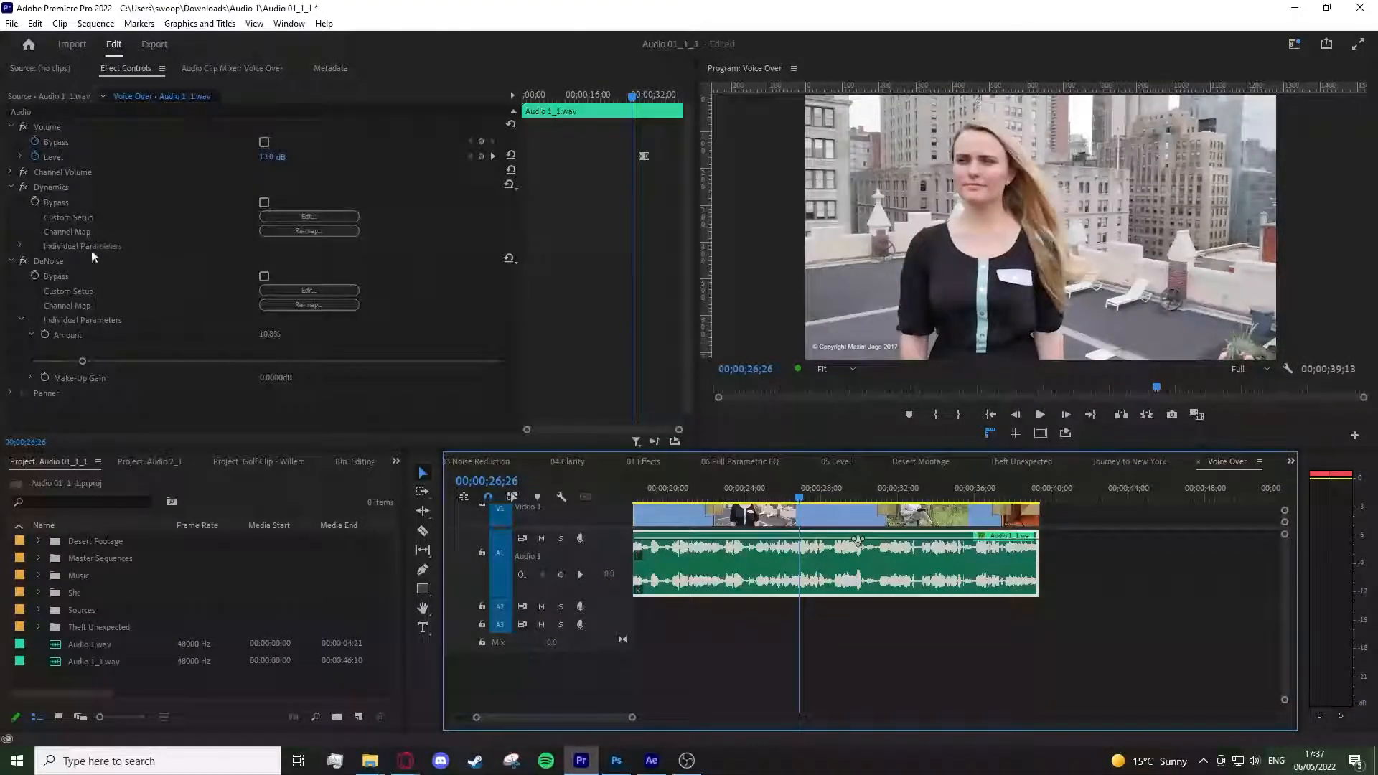
Select the clip's DeNoise effect, play part of the voice-over, and open the Dynamics effect's custom setup to examine its settings.
{"action": "left_click", "coordinate": [63, 261]}
{"action": "key", "text": "space"}
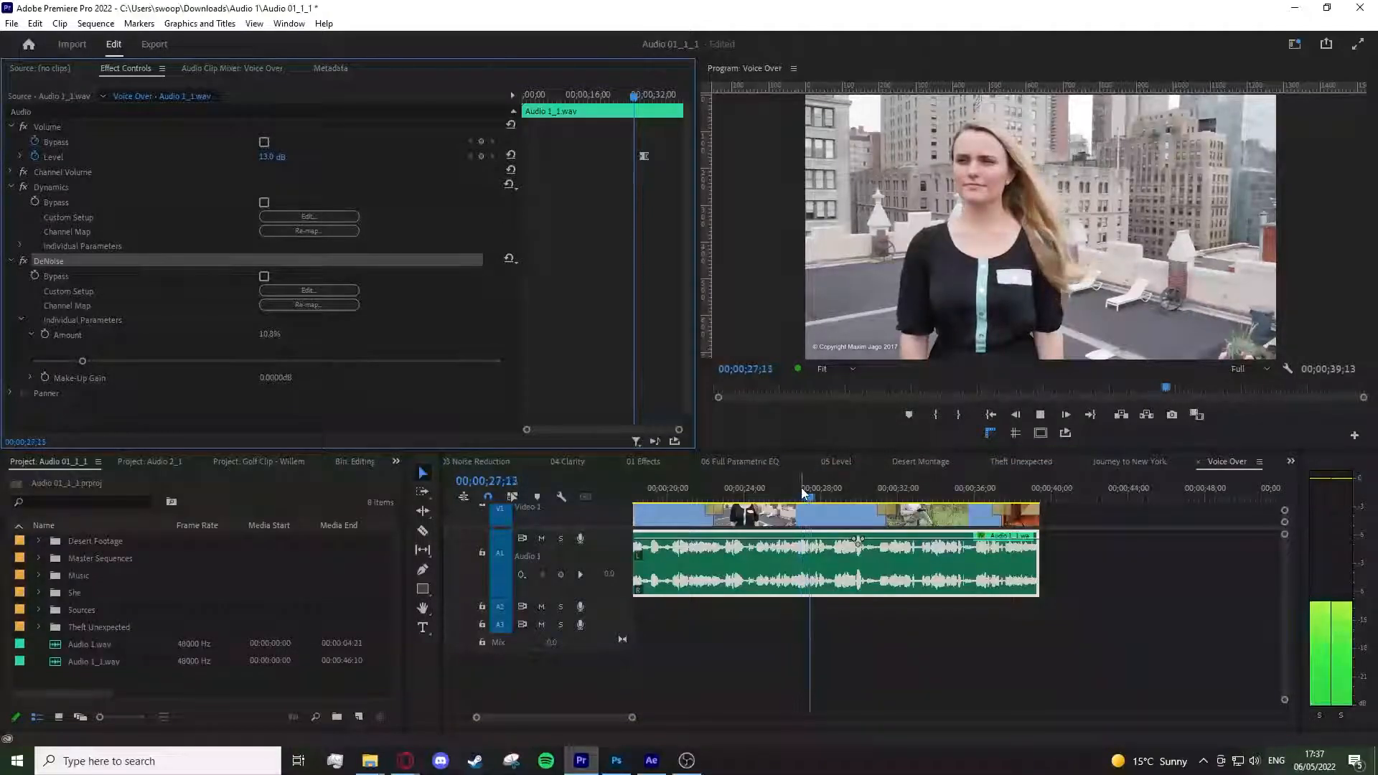
{"action": "key", "text": "space"}
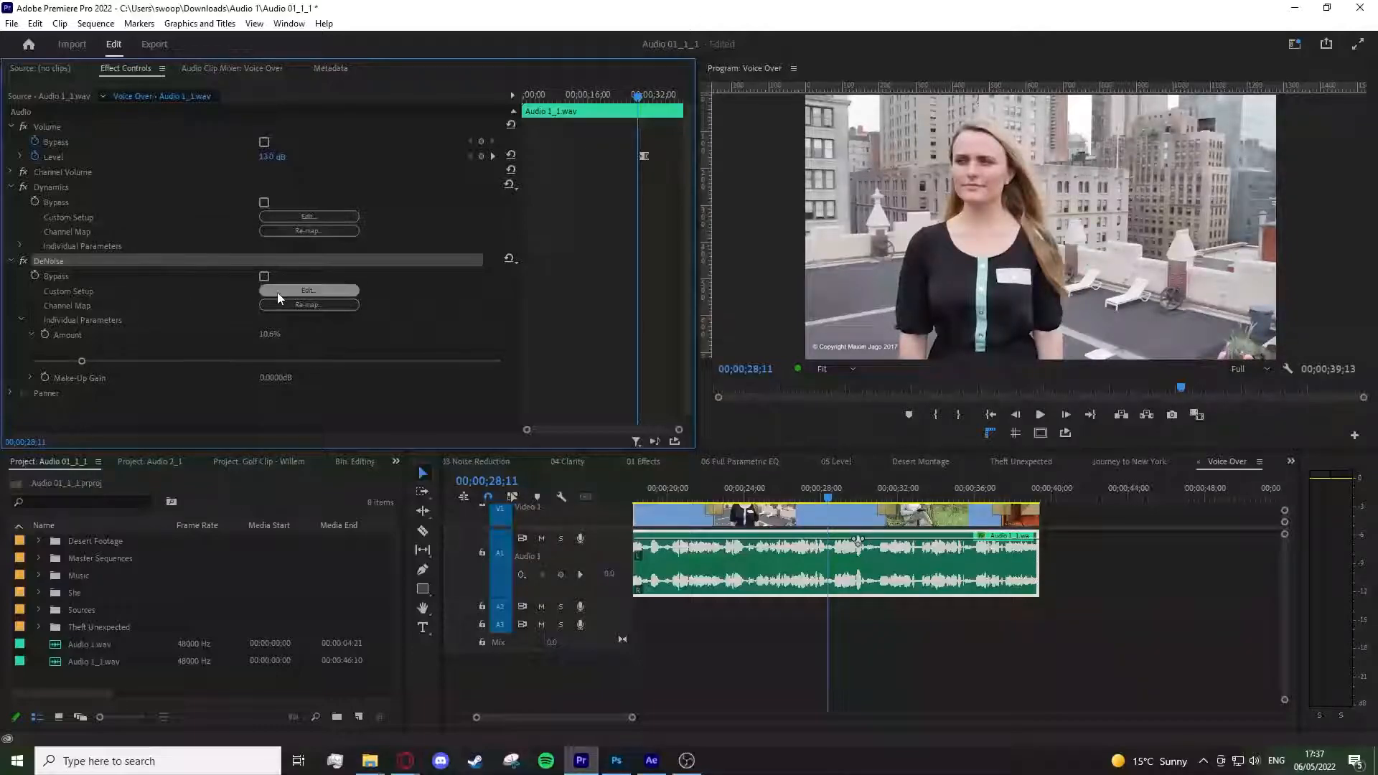
{"action": "left_click", "coordinate": [303, 216]}
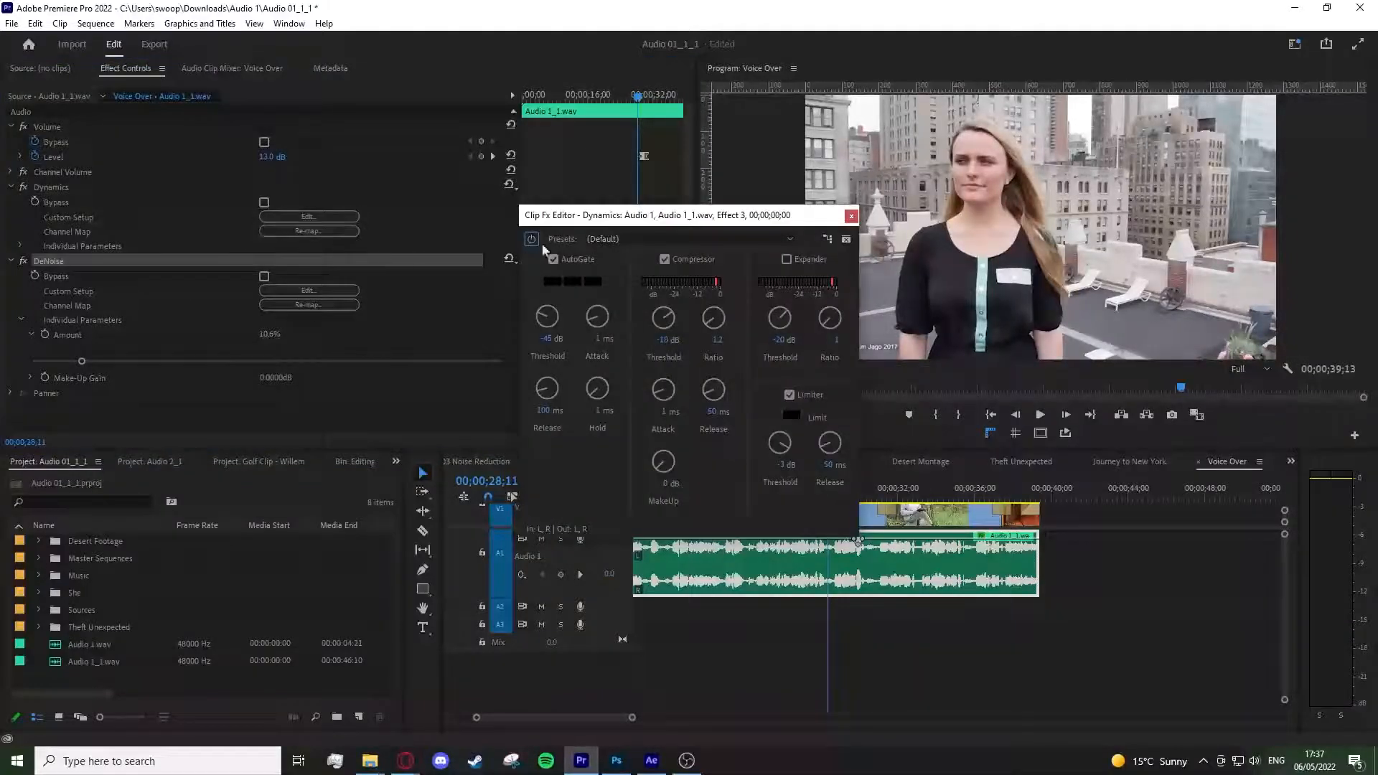